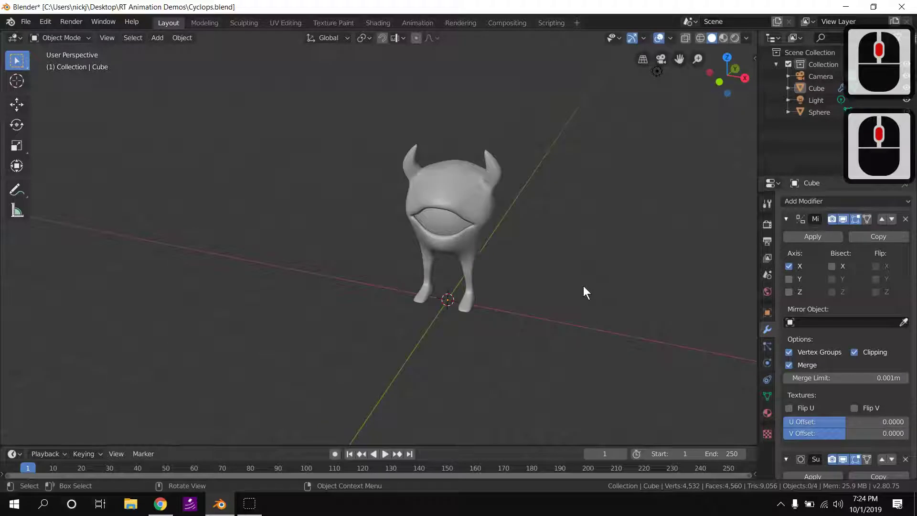
Inspect the cyclops model by selecting its body and its eyeball as separate objects
scroll(573, 280, up, 3)
shift+middle_drag(583, 286, 416, 320)
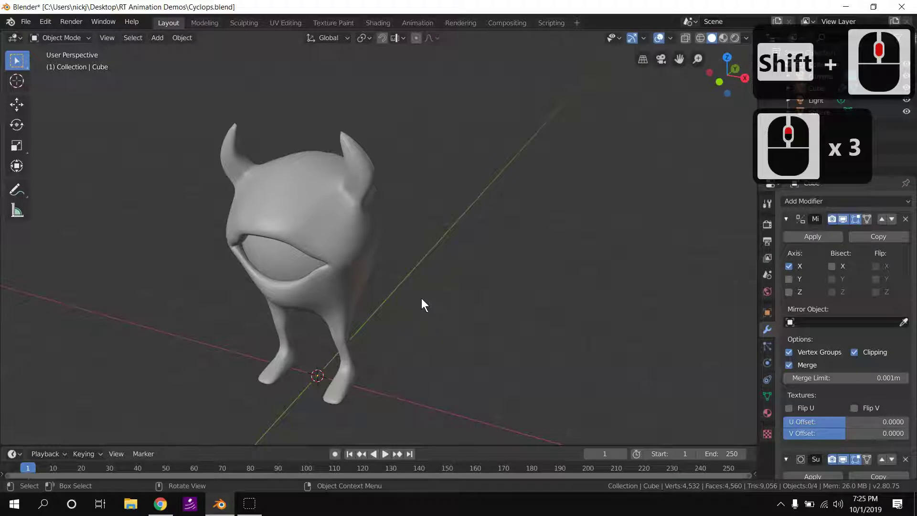
shift+middle_drag(407, 294, 352, 278)
click(374, 151)
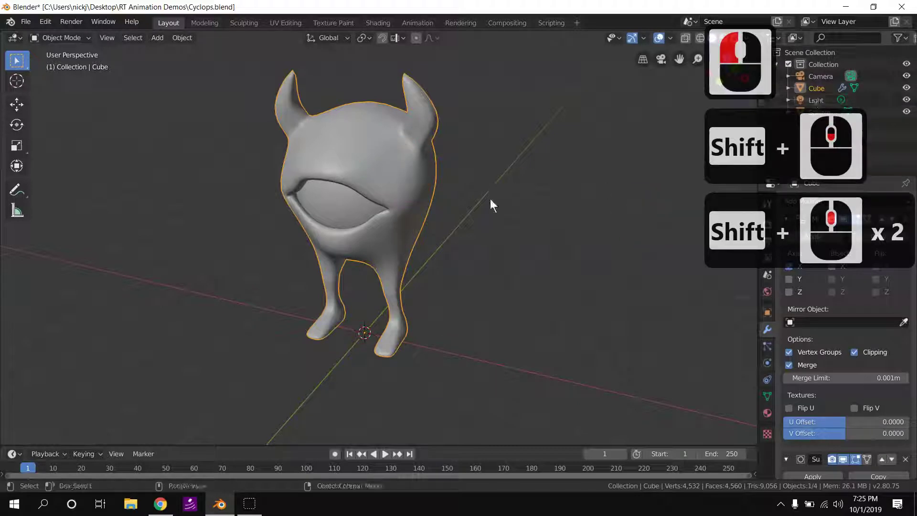
click(339, 211)
middle_drag(234, 209, 325, 182)
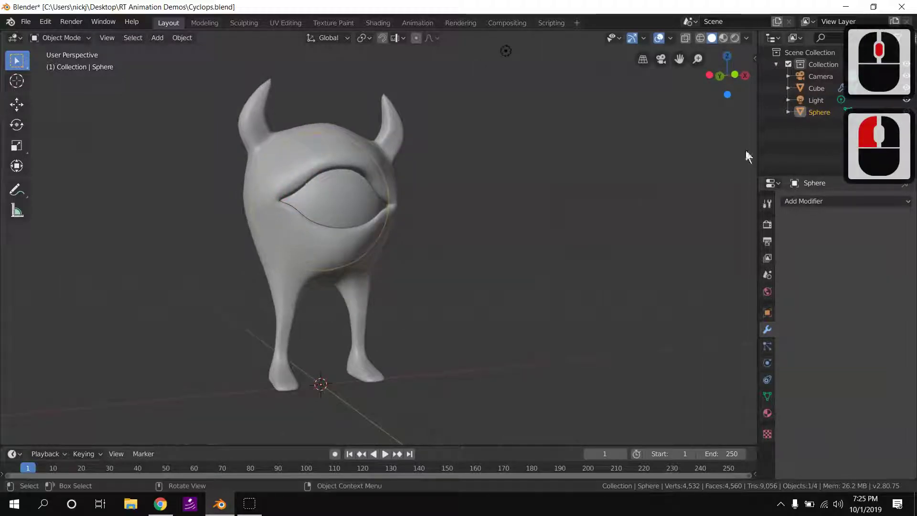
Apply both the Mirror and the Subdivision Surface modifiers on the cyclops body
click(816, 88)
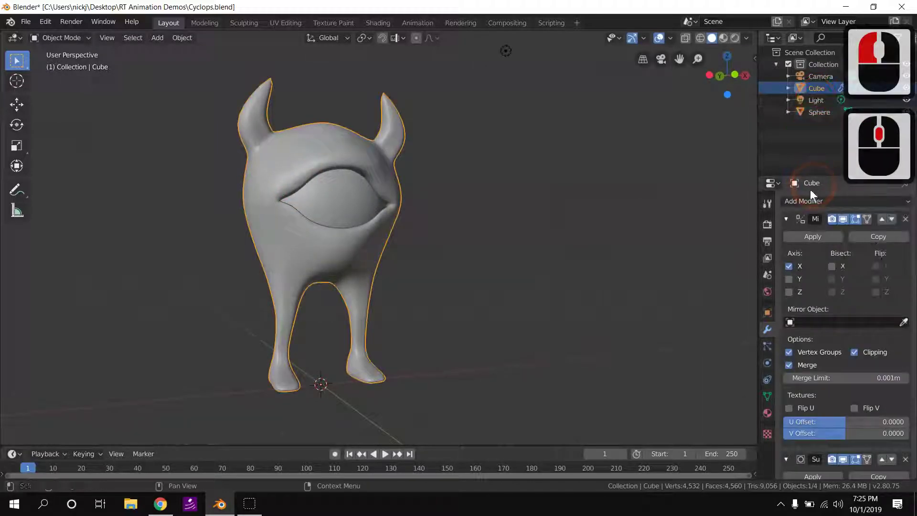
scroll(443, 185, up, 2)
scroll(443, 185, down, 2)
middle_drag(443, 186, 429, 192)
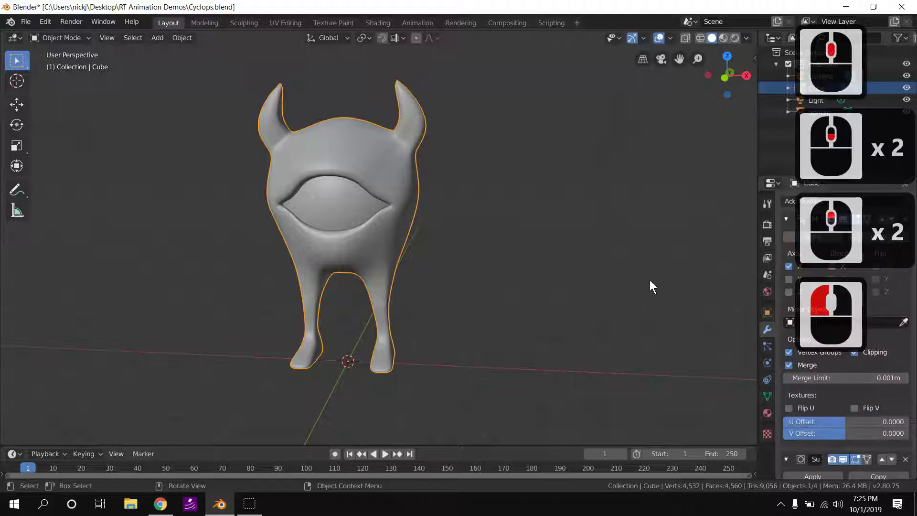
scroll(811, 389, down, 4)
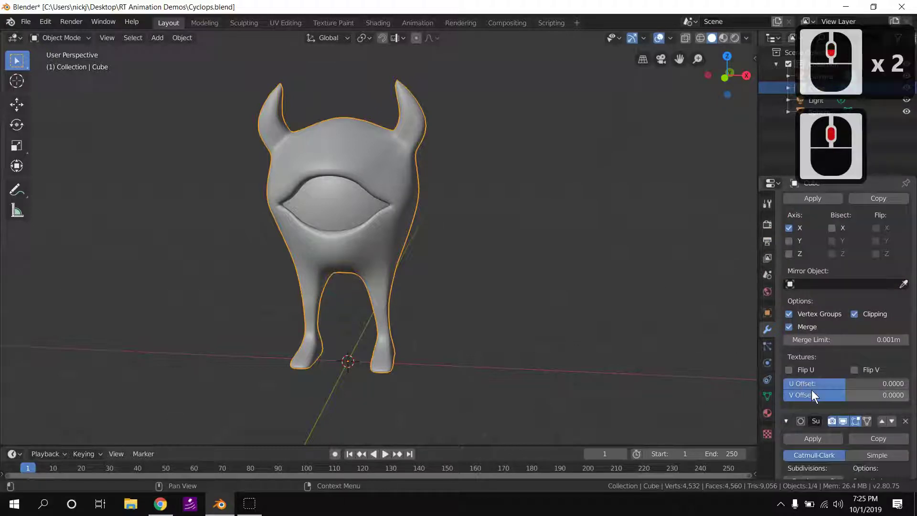
scroll(809, 388, up, 9)
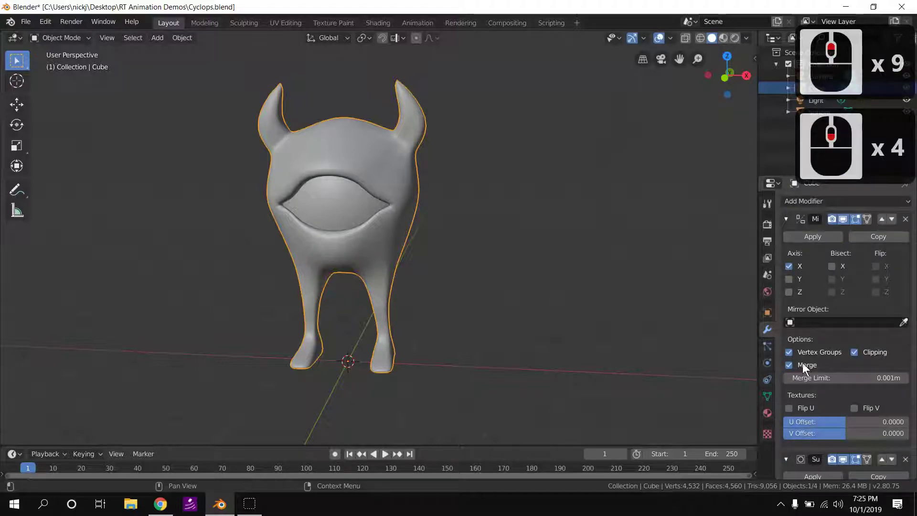
click(801, 235)
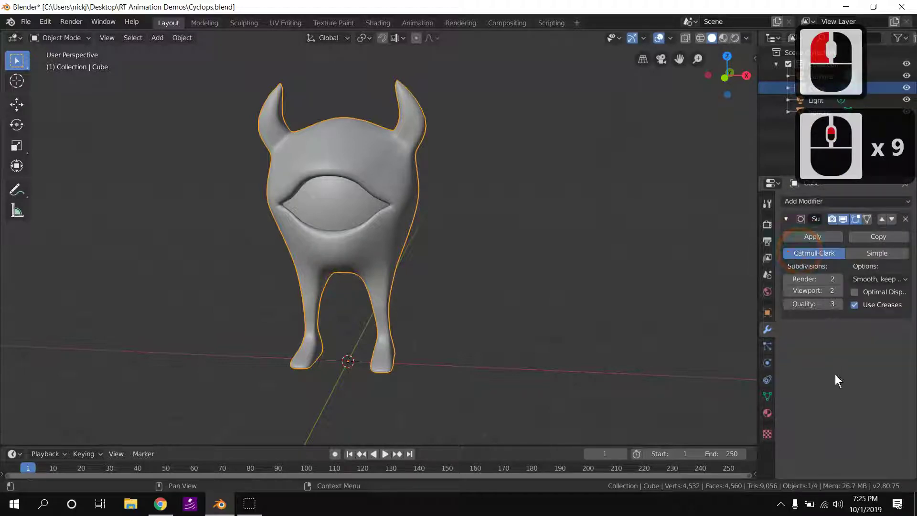
click(819, 237)
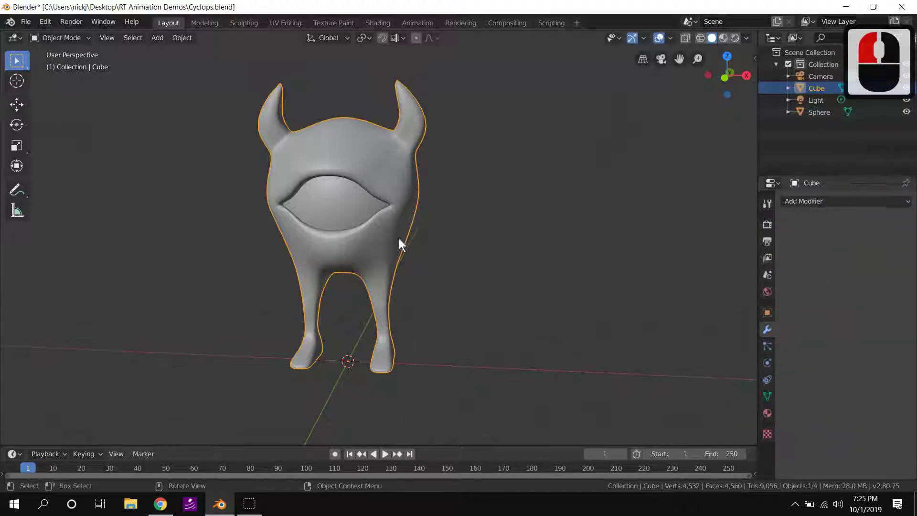
Check the mesh geometry of the body and the eyeball in Edit Mode and return to Object Mode
key(Tab)
mouse_move(399, 239)
middle_down()
mouse_move(639, 229)
mouse_move(614, 330)
mouse_move(441, 318)
mouse_move(387, 234)
middle_up()
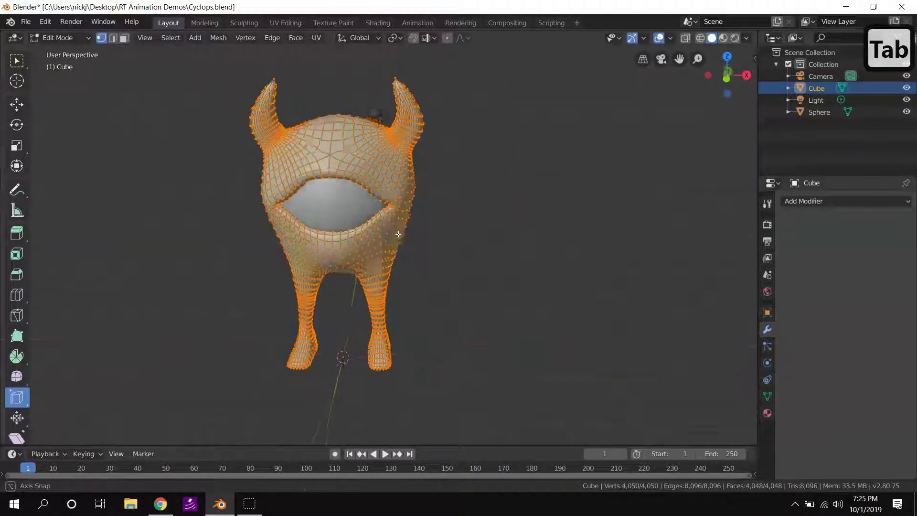
key(Tab)
middle_drag(343, 206, 453, 229)
click(374, 210)
key(Tab)
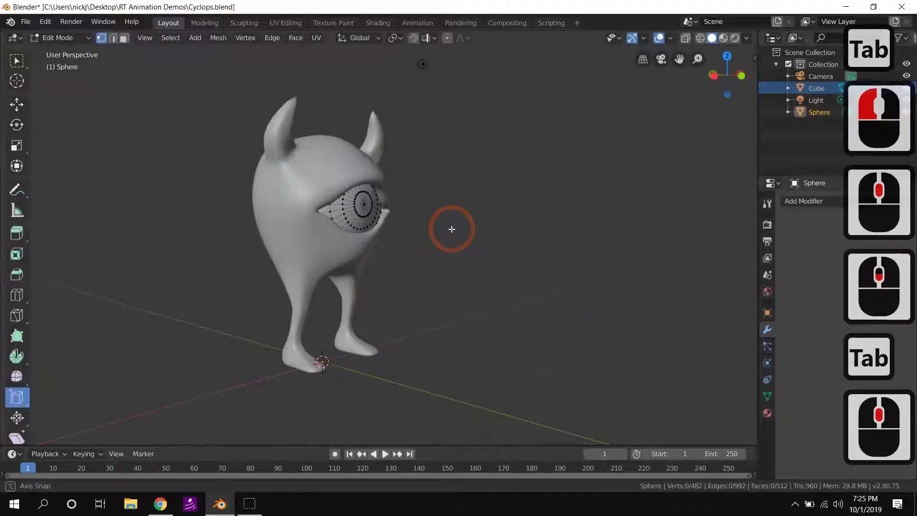
click(451, 229)
key(Tab)
middle_drag(518, 239, 481, 237)
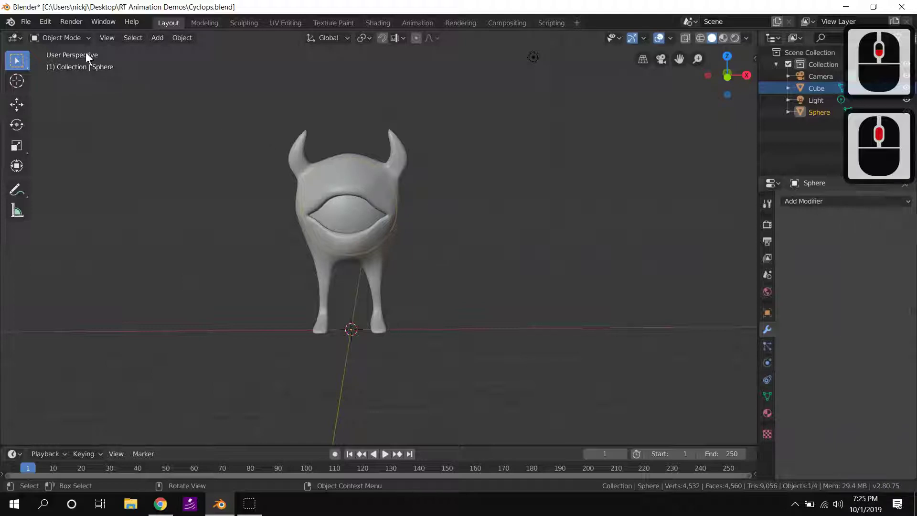
Add an armature with a single bone at the world origin between the cyclops's feet
click(157, 38)
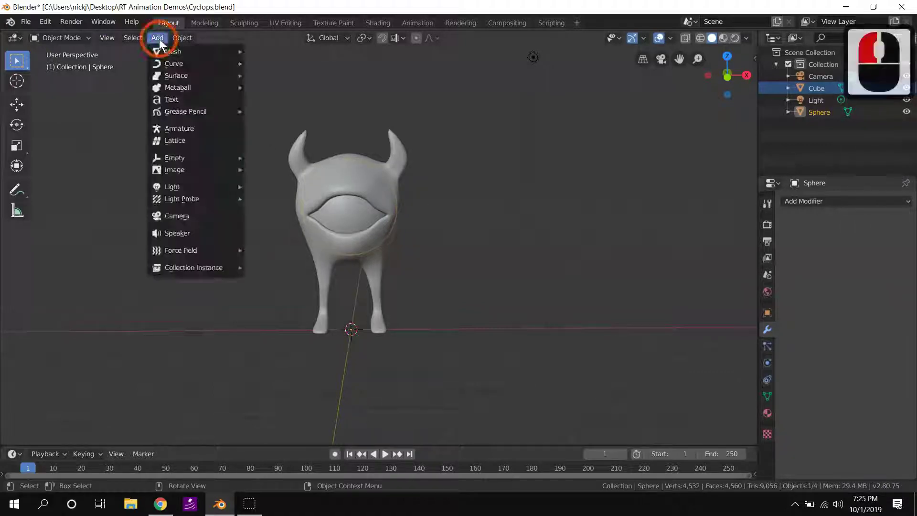
mouse_move(204, 76)
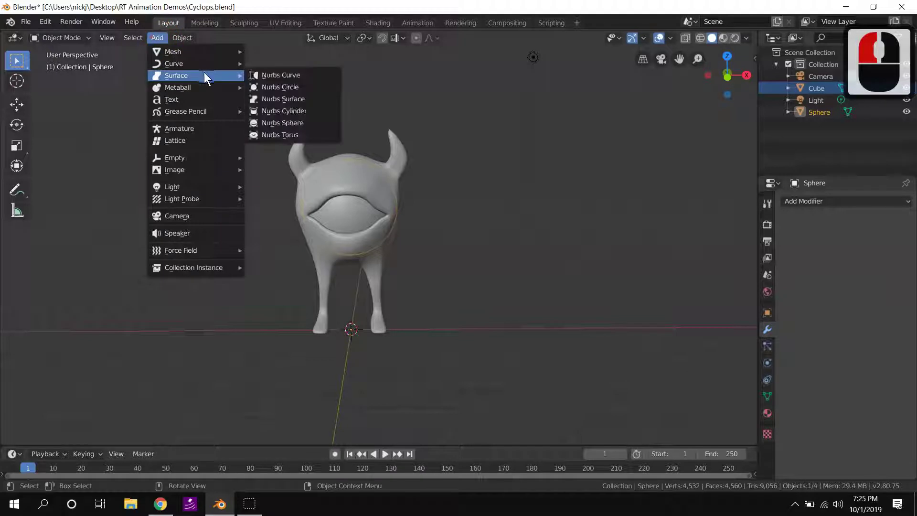
click(217, 129)
middle_drag(242, 149, 362, 218)
scroll(323, 391, up, 3)
shift+middle_drag(323, 391, 359, 282)
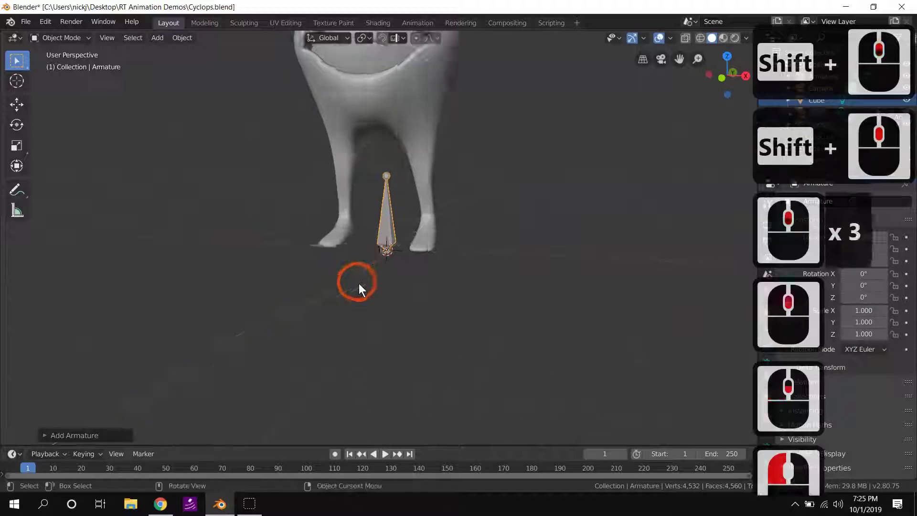
scroll(359, 282, up, 3)
shift+middle_drag(354, 199, 290, 346)
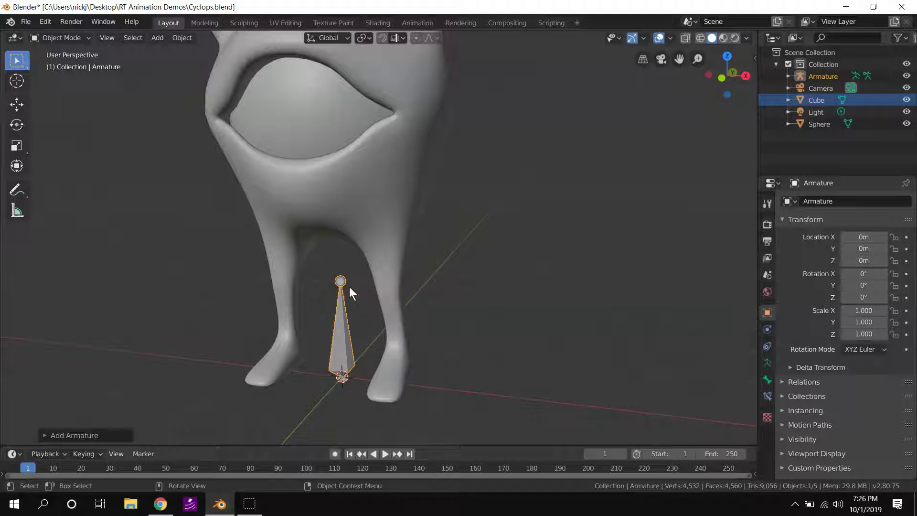
Compare the interaction modes available for the armature with those for the body mesh
click(345, 338)
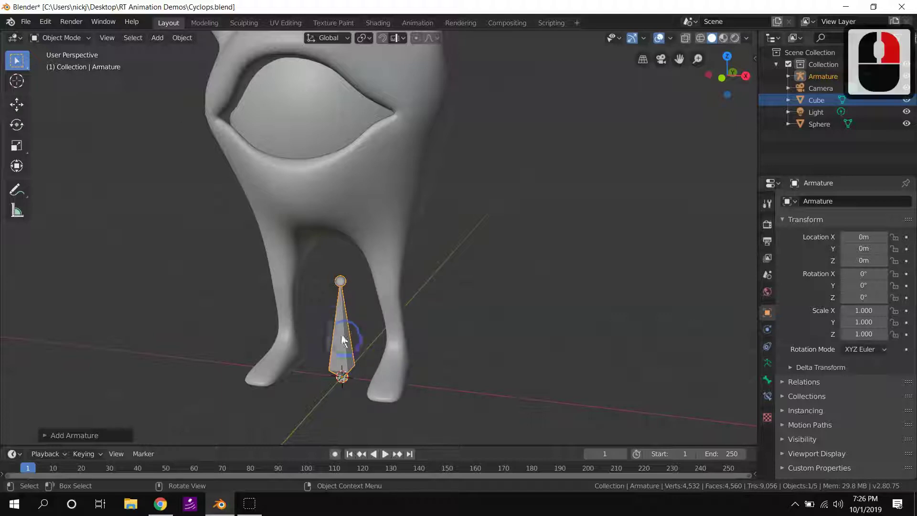
right_click(275, 302)
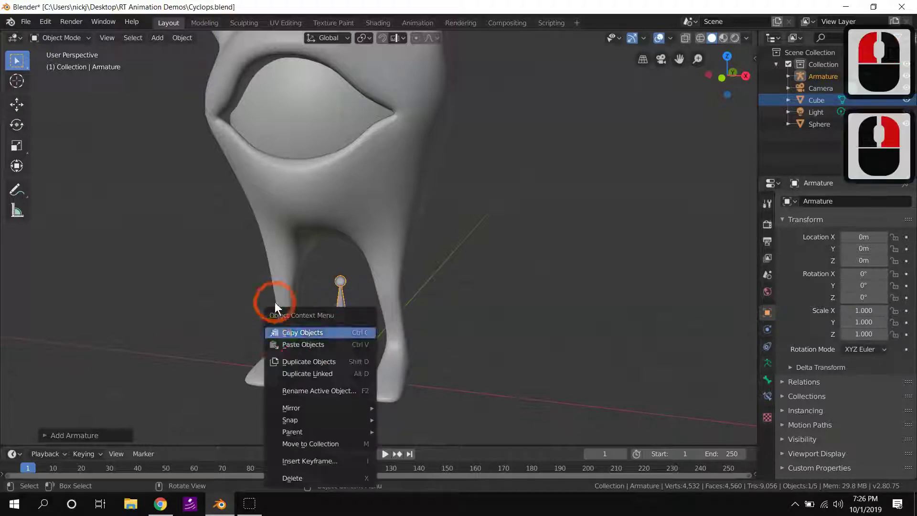
click(76, 39)
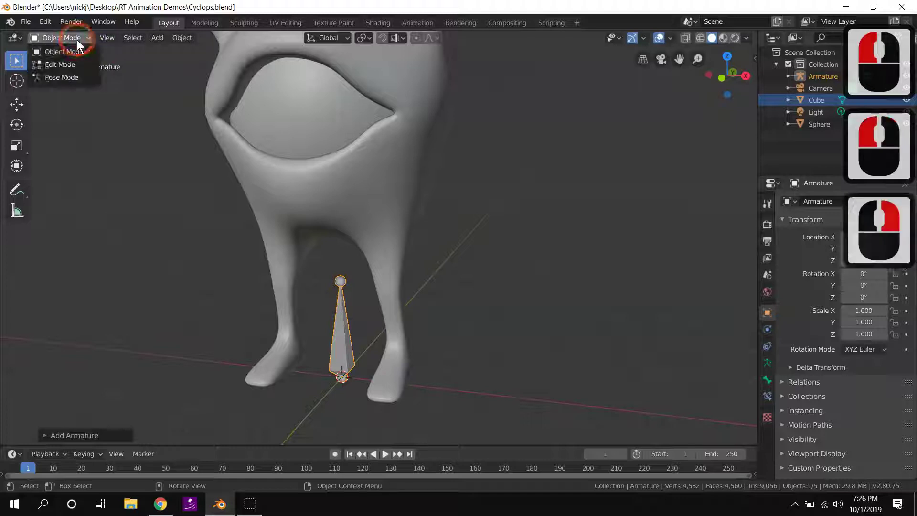
click(165, 312)
click(275, 184)
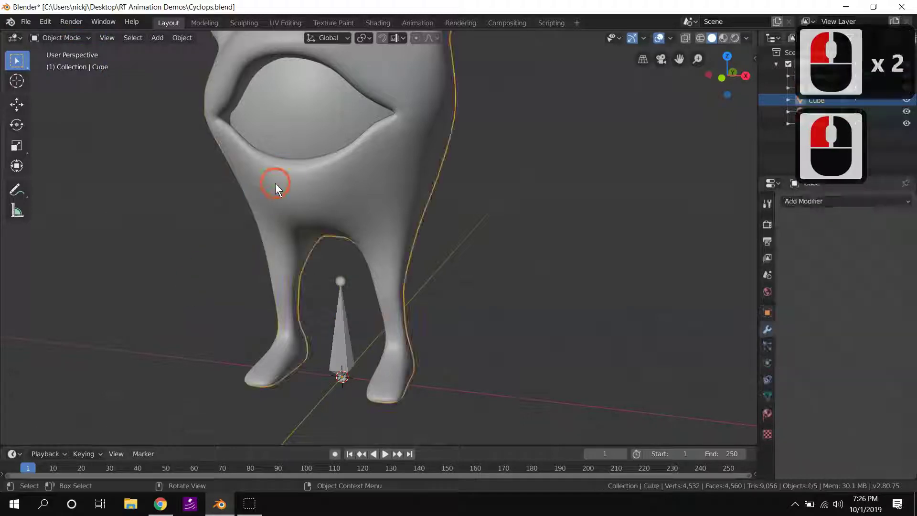
click(84, 40)
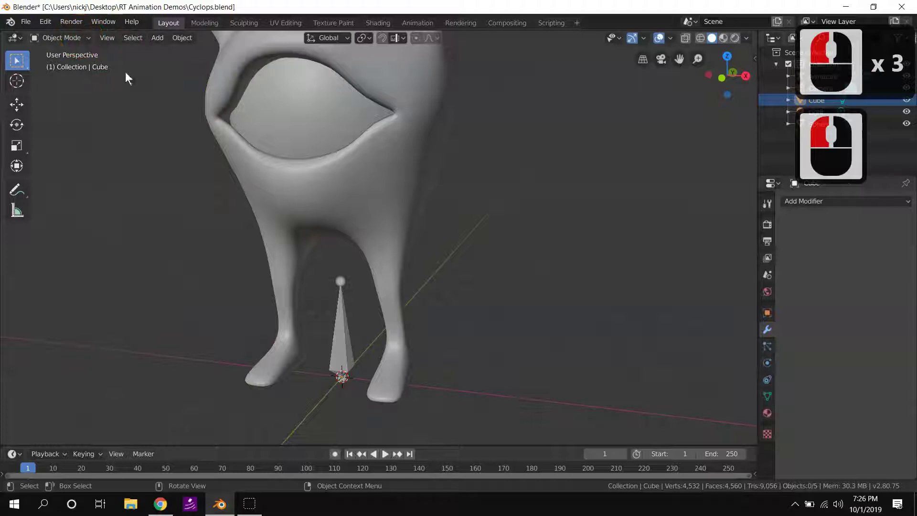
click(301, 158)
click(67, 37)
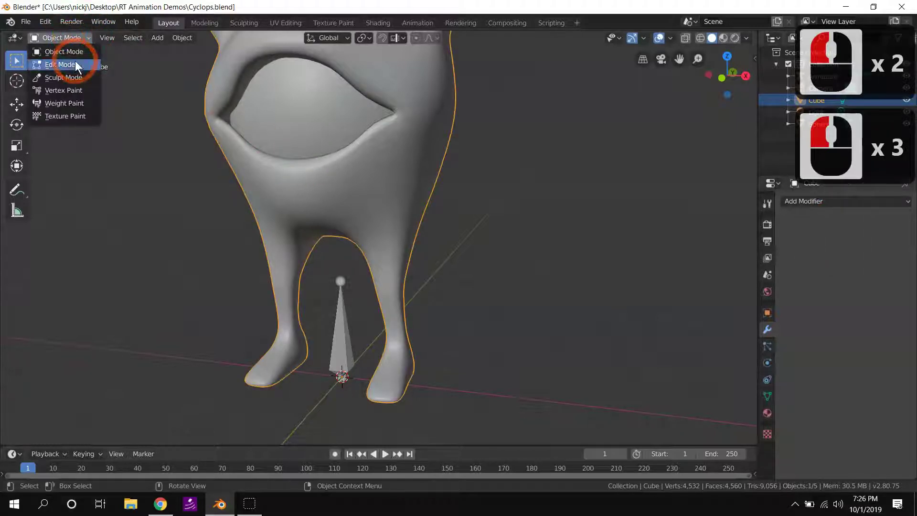
click(149, 193)
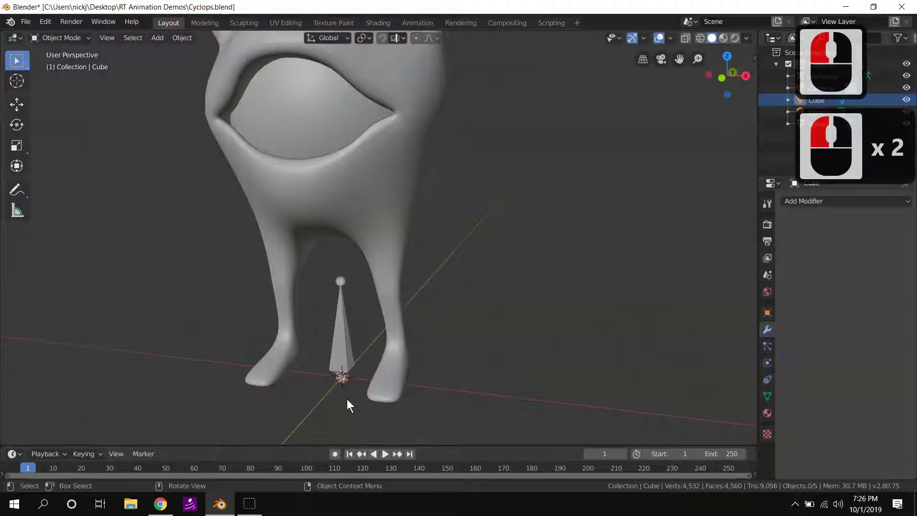
Select the armature between the legs and switch it to Edit Mode
click(343, 351)
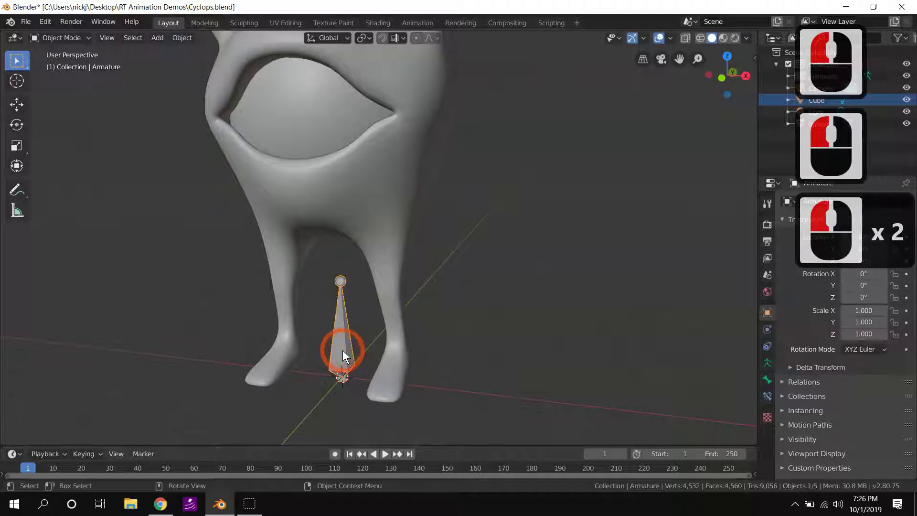
click(74, 38)
click(76, 61)
Select the bone's tip and root joints in turn and try to move the tip on its own
middle_drag(414, 281, 385, 282)
click(373, 278)
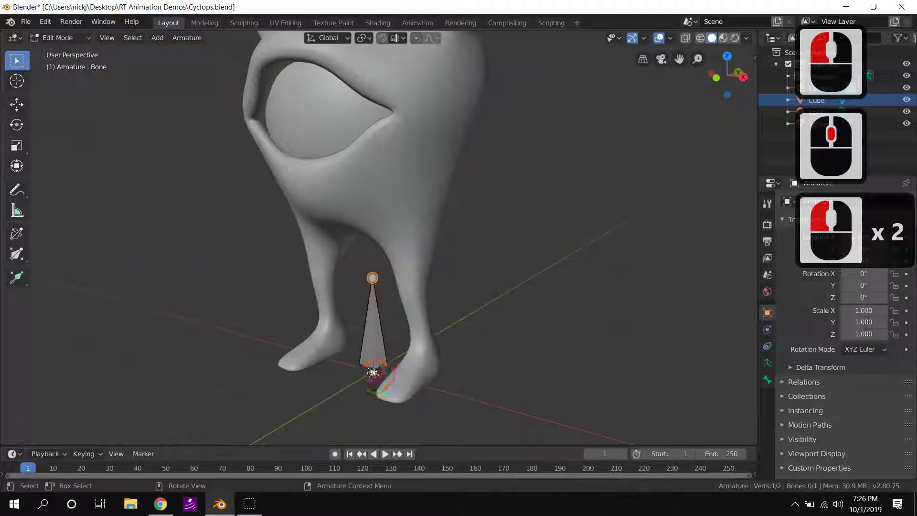
click(372, 278)
click(373, 277)
click(373, 373)
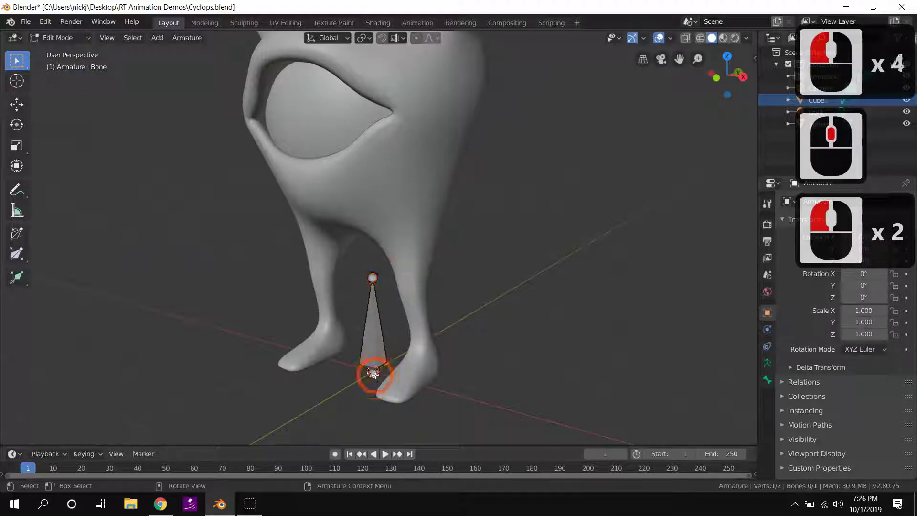
click(373, 277)
key(g)
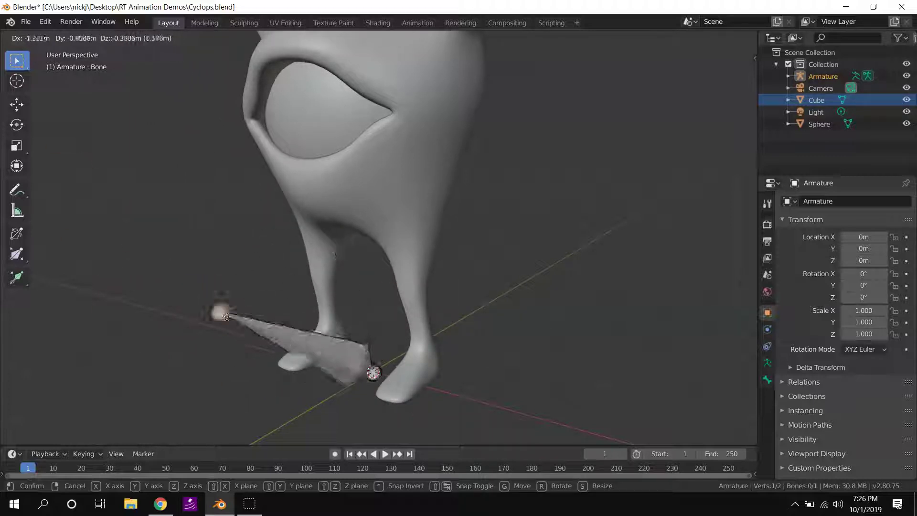
right_click(328, 292)
Move the whole bone about 2 m back and 2 m up behind the body in the right orthographic view
middle_drag(328, 292, 390, 342)
click(470, 327)
shift+middle_drag(517, 331, 427, 350)
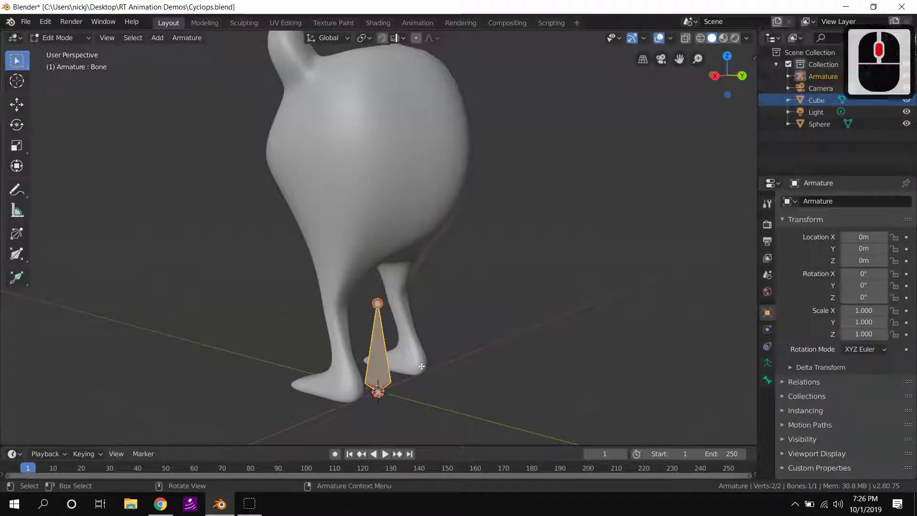
middle_drag(421, 371, 549, 360)
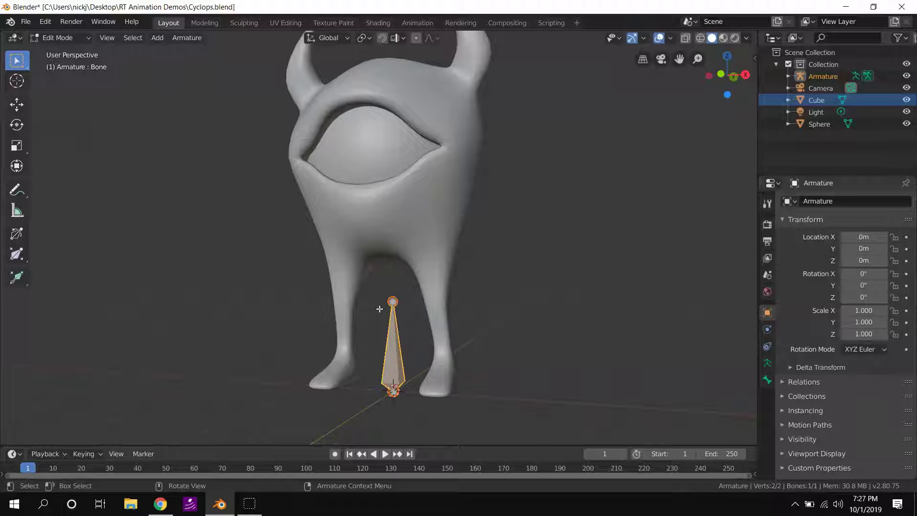
click(744, 75)
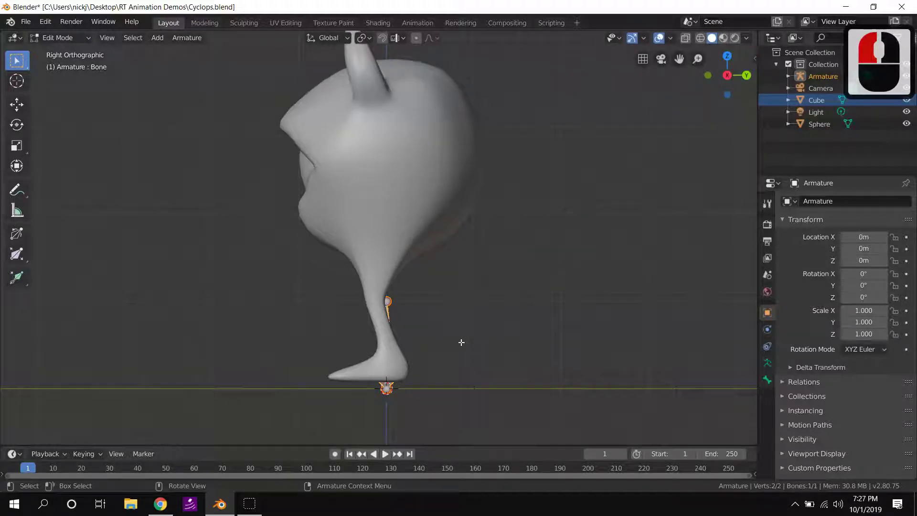
key(g)
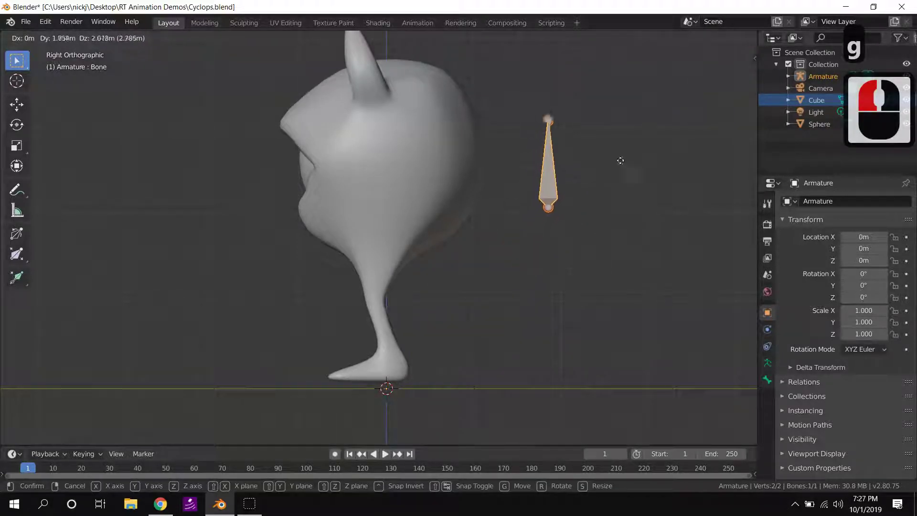
click(602, 159)
Move the bone's tip about 1.3 m forward and 1.1 m down so the bone points horizontally into the body's back
click(544, 123)
click(543, 119)
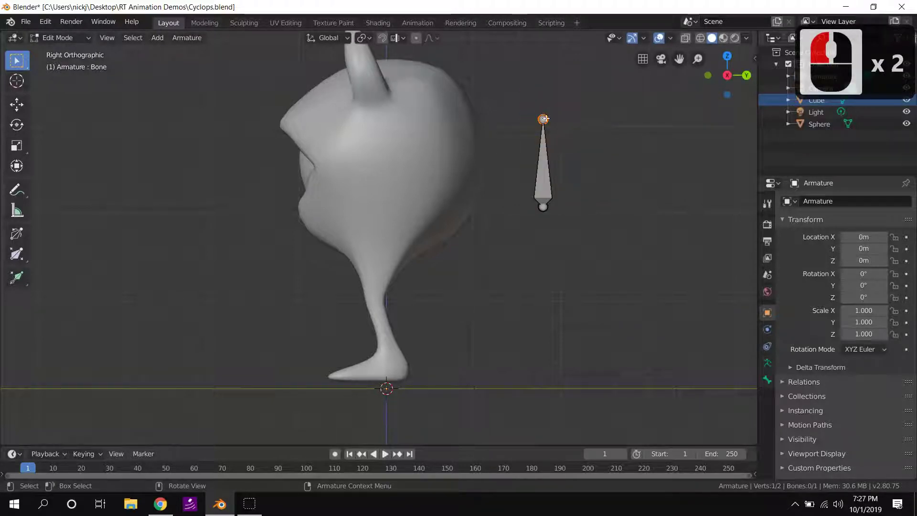
key(g)
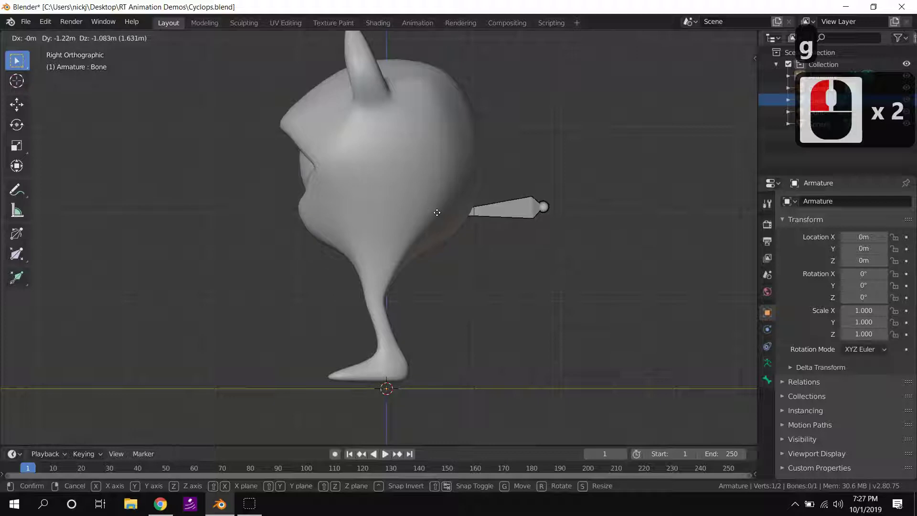
click(431, 213)
Move the bone's root joint about 0.3 m farther back from the body to lengthen the bone
click(549, 206)
key(g)
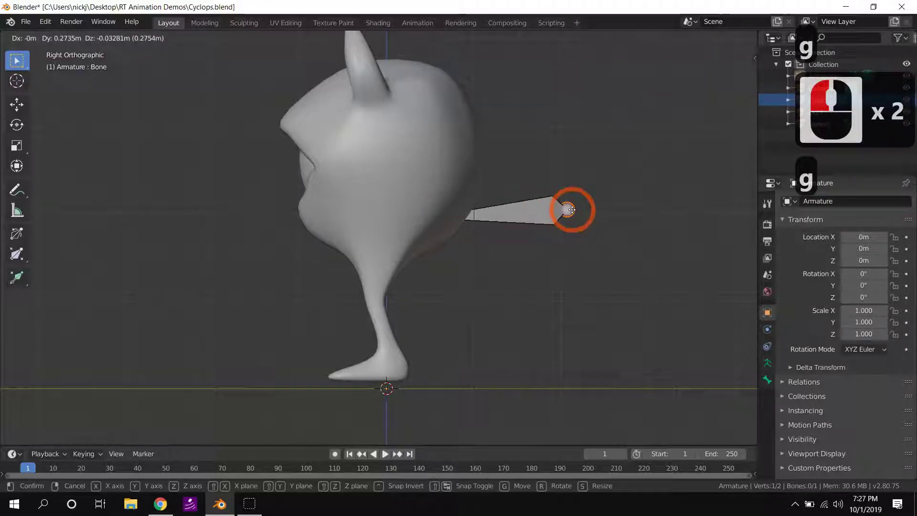
click(567, 210)
click(549, 217)
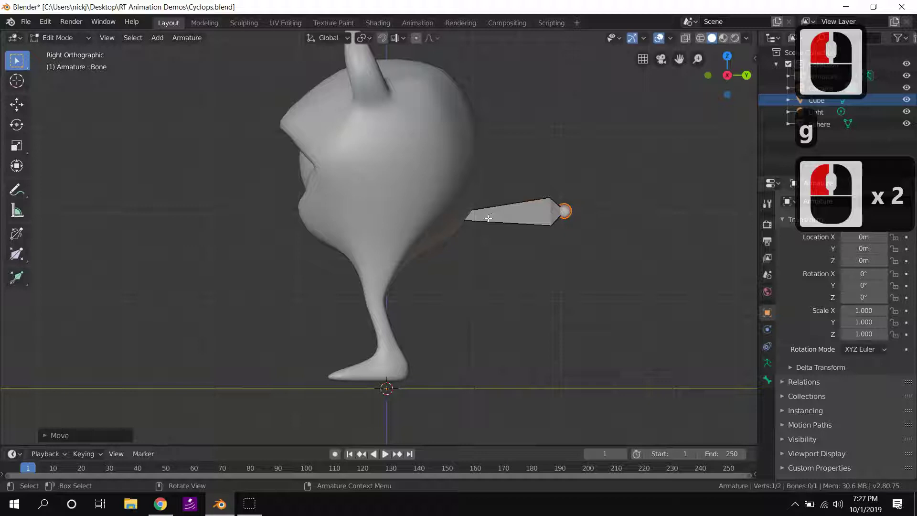
Select the whole bone and enable In Front in the armature's viewport display so it shows through the body
scroll(404, 228, down, 1)
scroll(339, 256, up, 1)
middle_drag(338, 257, 533, 235)
scroll(543, 229, up, 3)
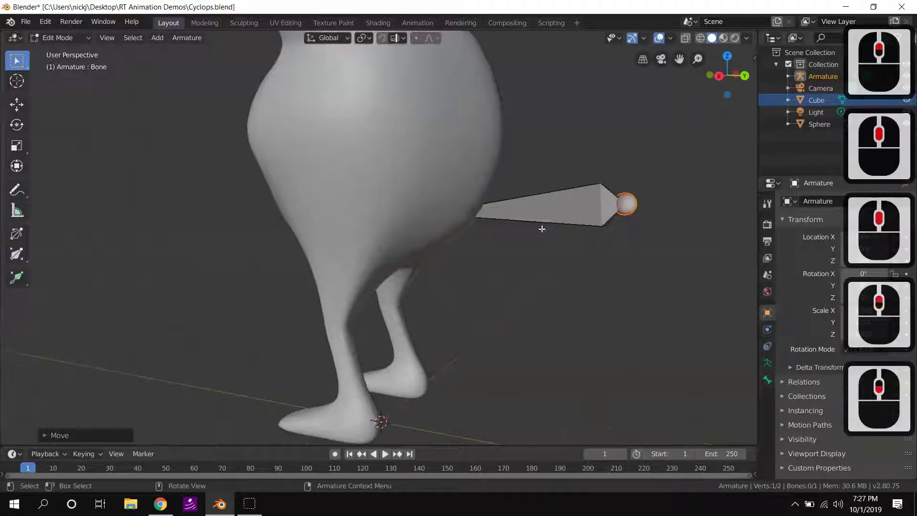
scroll(537, 233, down, 4)
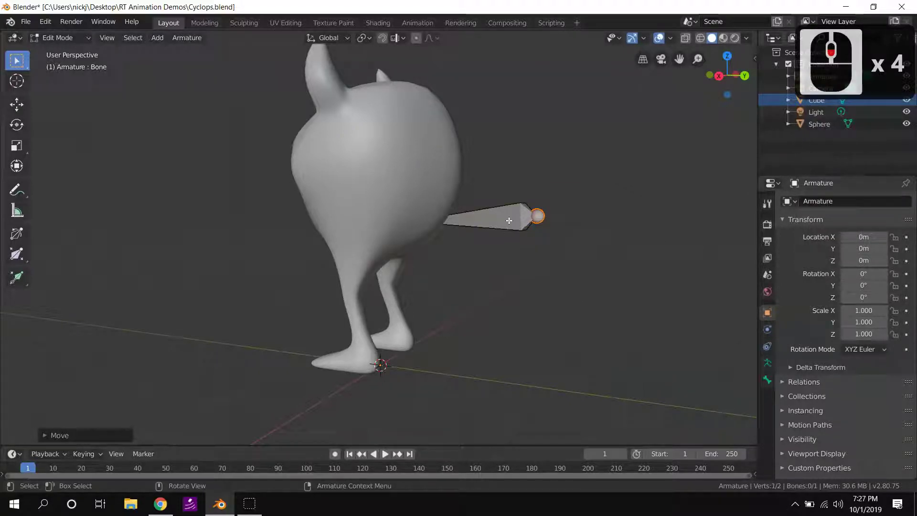
click(585, 262)
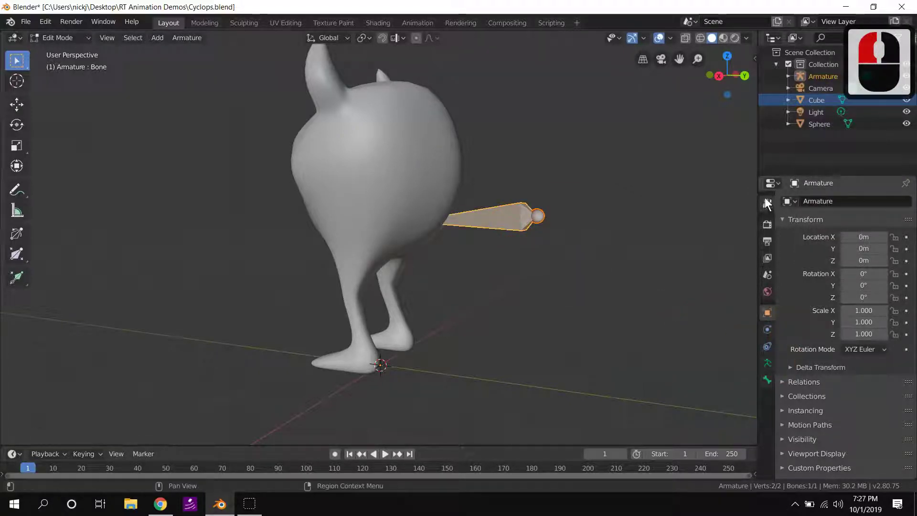
click(768, 364)
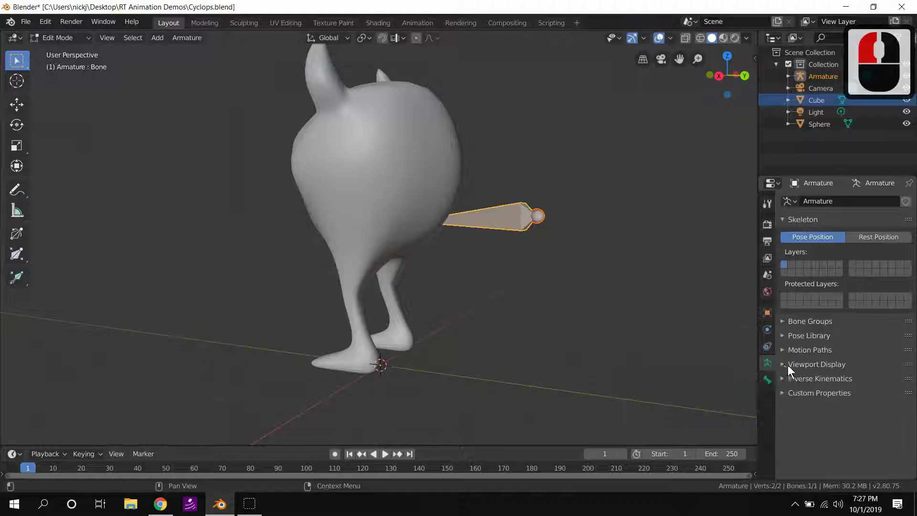
click(782, 364)
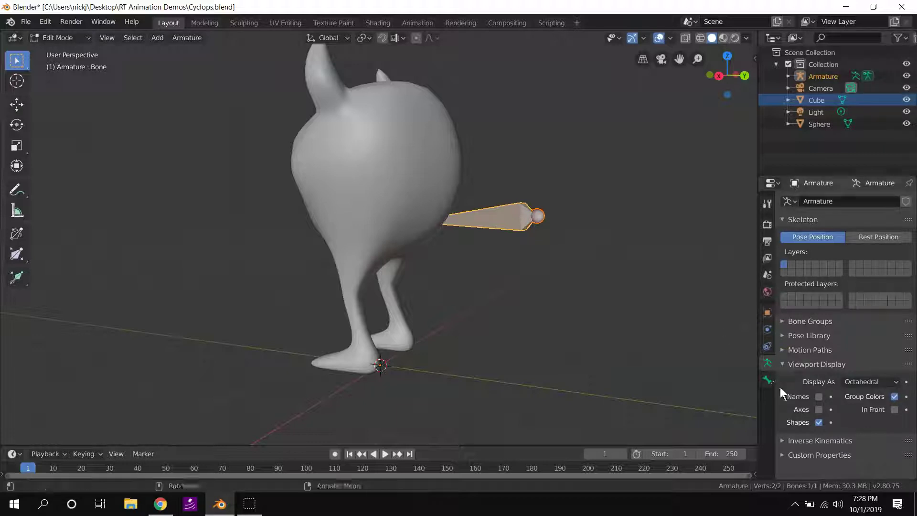
click(893, 409)
middle_drag(604, 256, 549, 227)
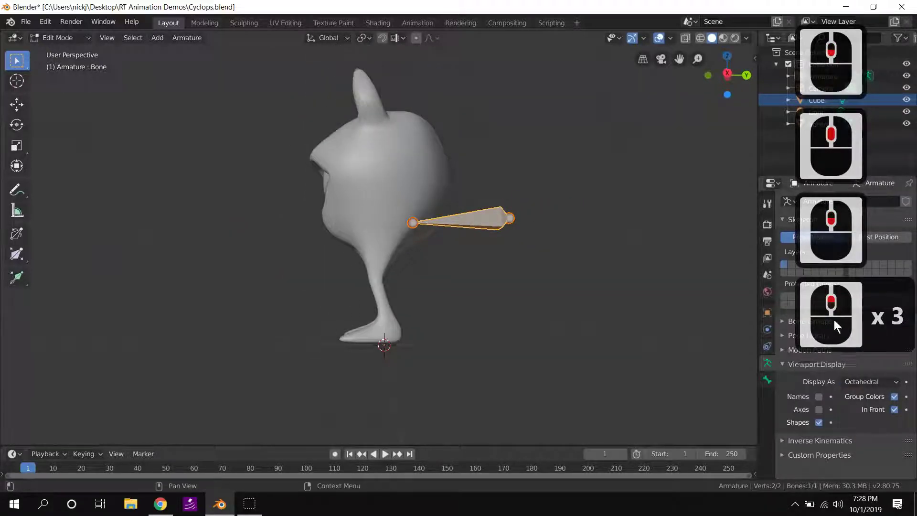
scroll(429, 196, up, 1)
scroll(396, 159, down, 1)
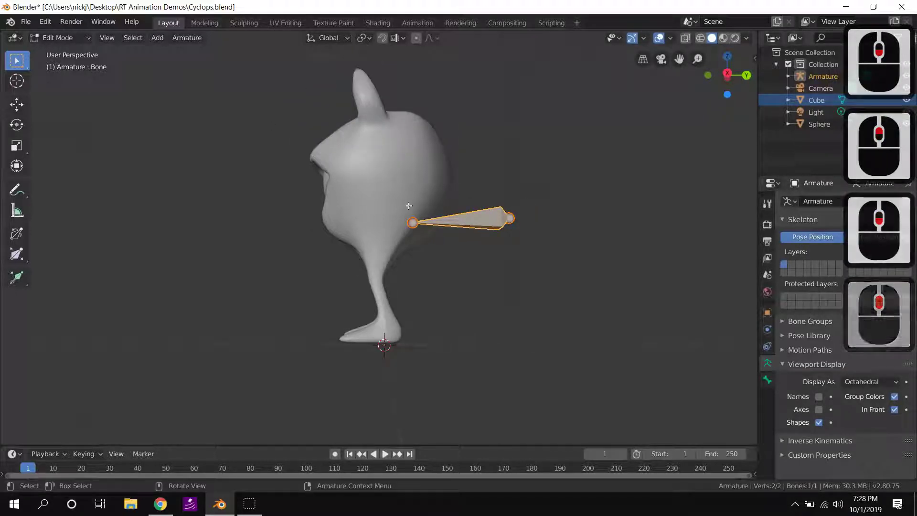
middle_drag(386, 203, 282, 224)
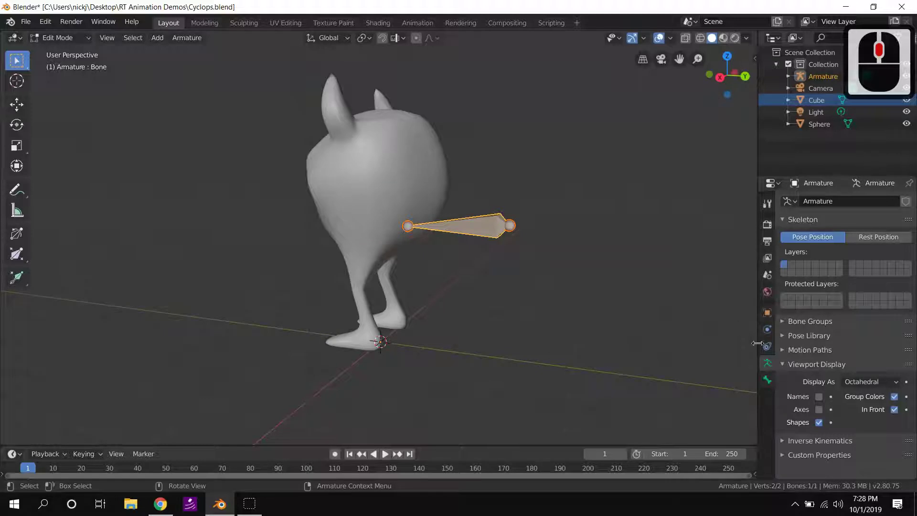
Turn off Deform for the bone behind the body and rename it Root
click(767, 382)
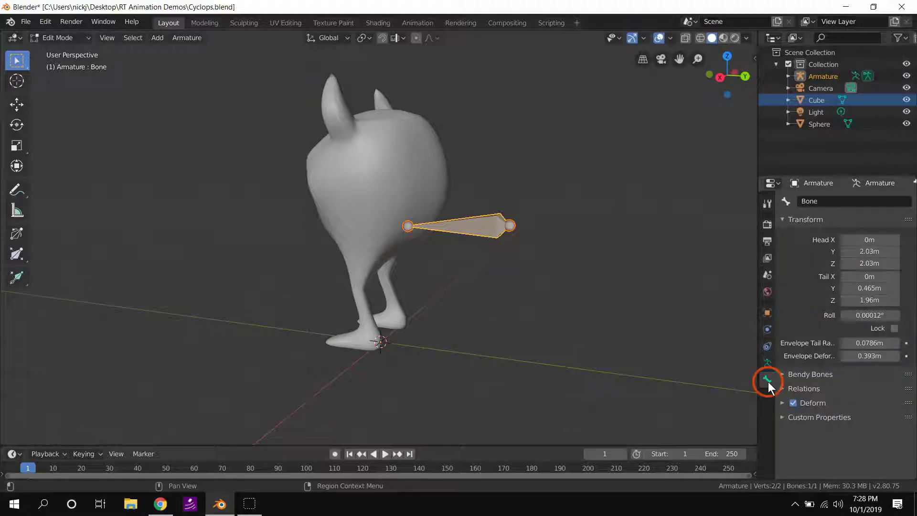
click(793, 403)
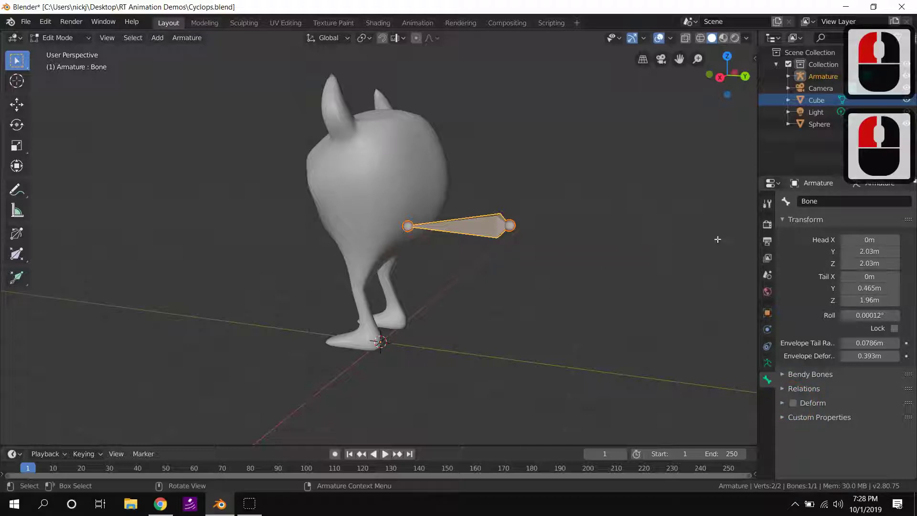
click(821, 200)
double_click(821, 201)
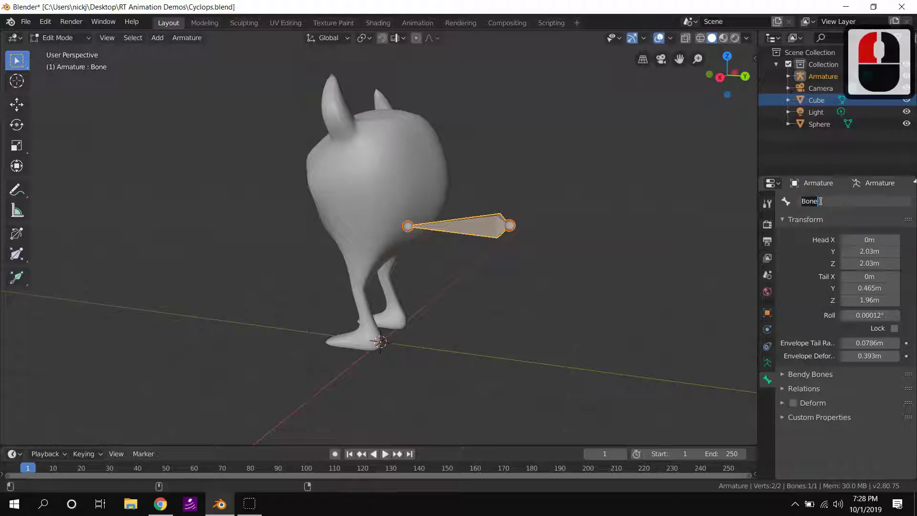
text(Root)
key(Return)
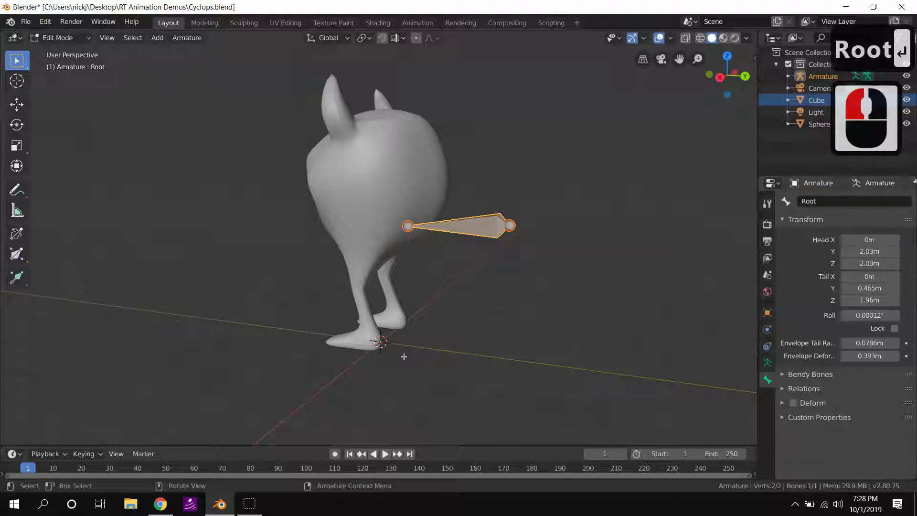
Extrude a bone about 0.57 m long forward and slightly up from the Root bone's tip into the body
middle_drag(466, 204, 384, 216)
click(412, 224)
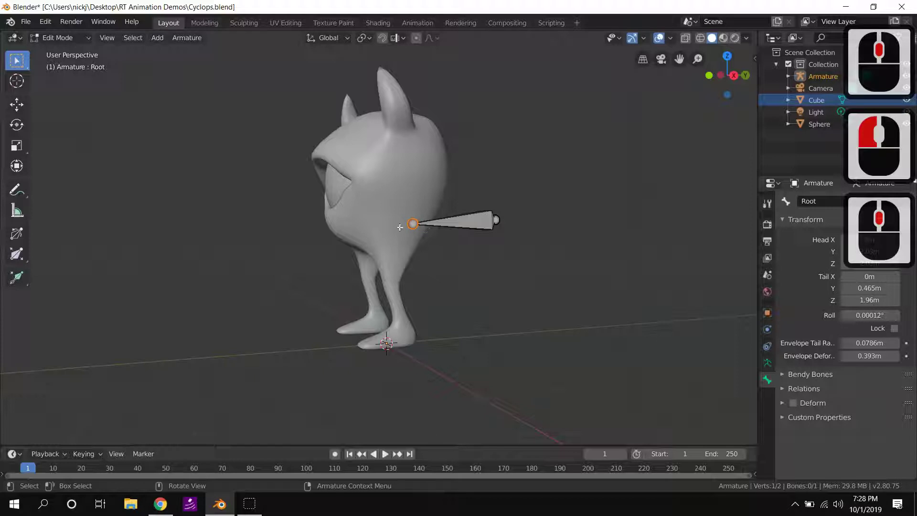
middle_drag(482, 237, 423, 228)
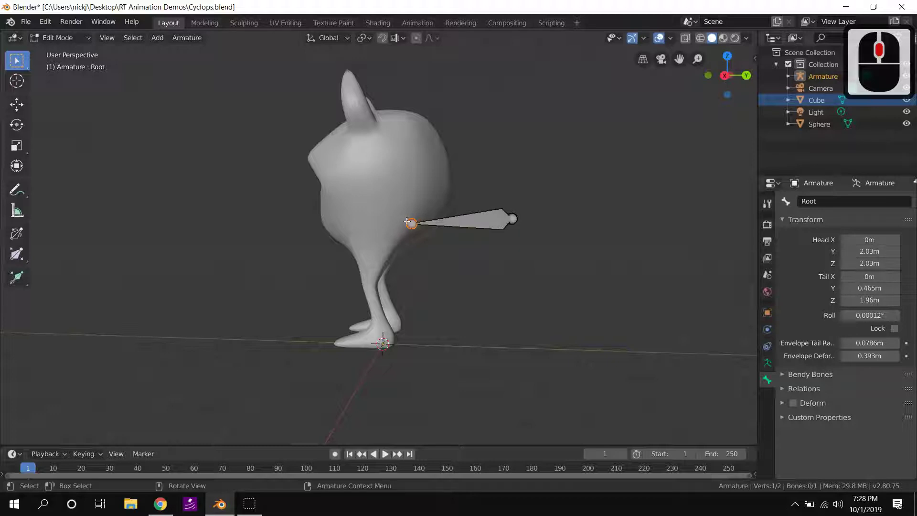
shift+middle_drag(405, 222, 482, 227)
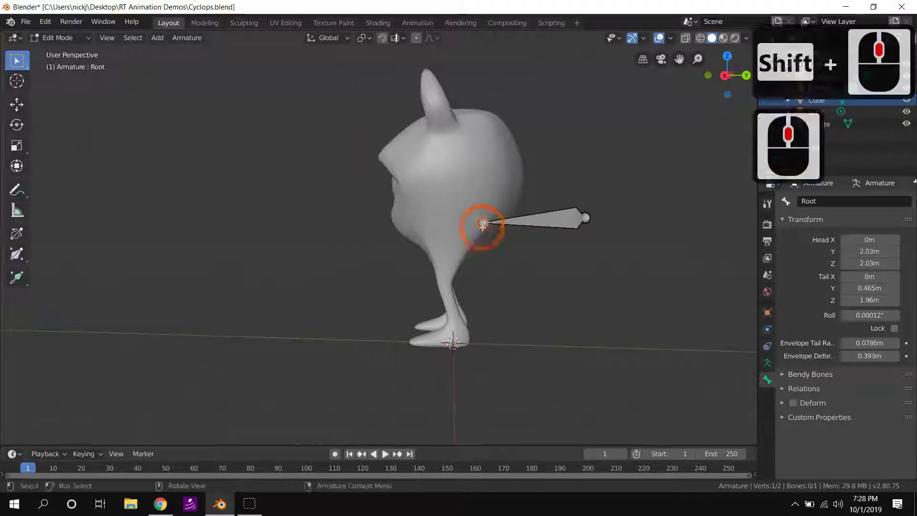
key(e)
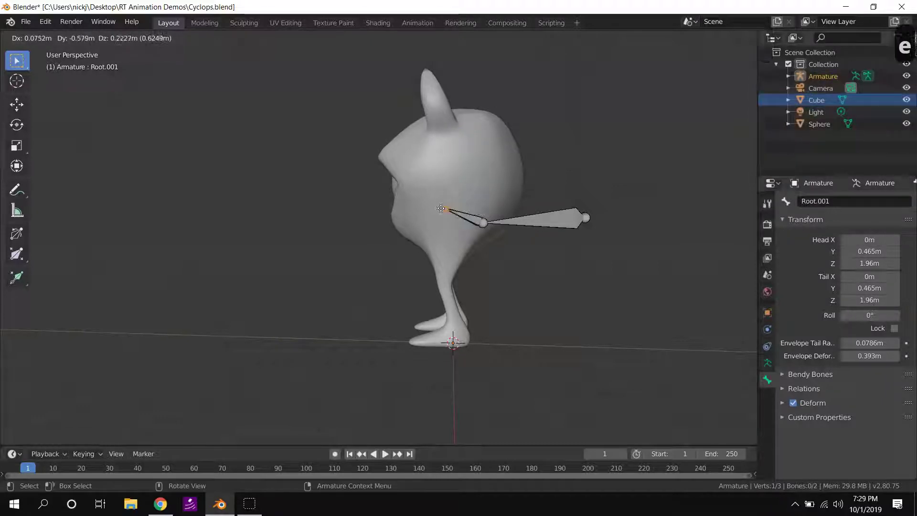
click(451, 206)
Extrude a second bone about 1.3 m straight up from the short bone's tip through the head
key(e)
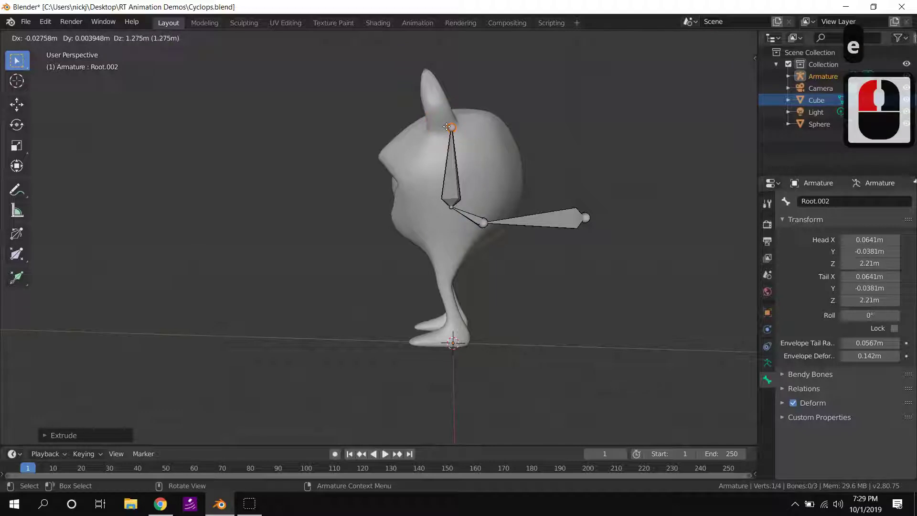
click(447, 126)
middle_drag(451, 180, 485, 223)
scroll(485, 223, up, 3)
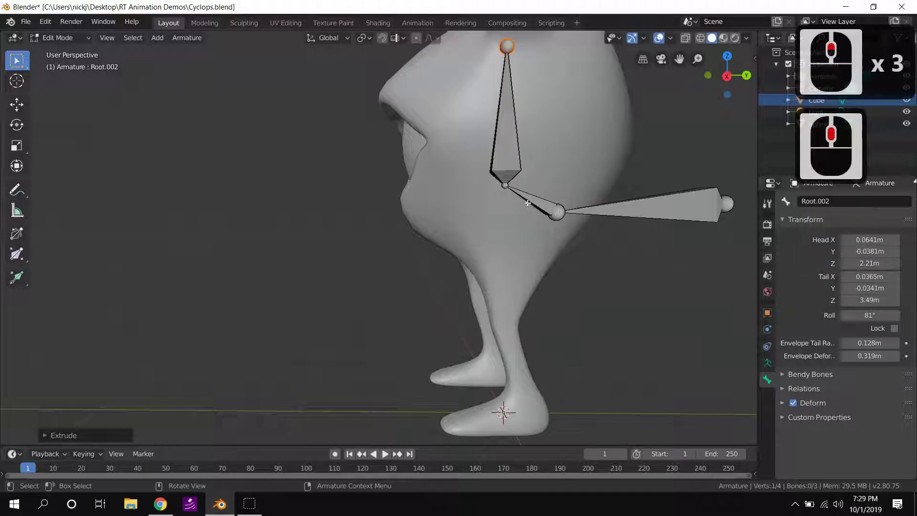
Extrude a hip bone about 0.7 m long from the Root bone's tip, sideways and down toward one leg in the front view
click(554, 210)
middle_drag(557, 210, 597, 228)
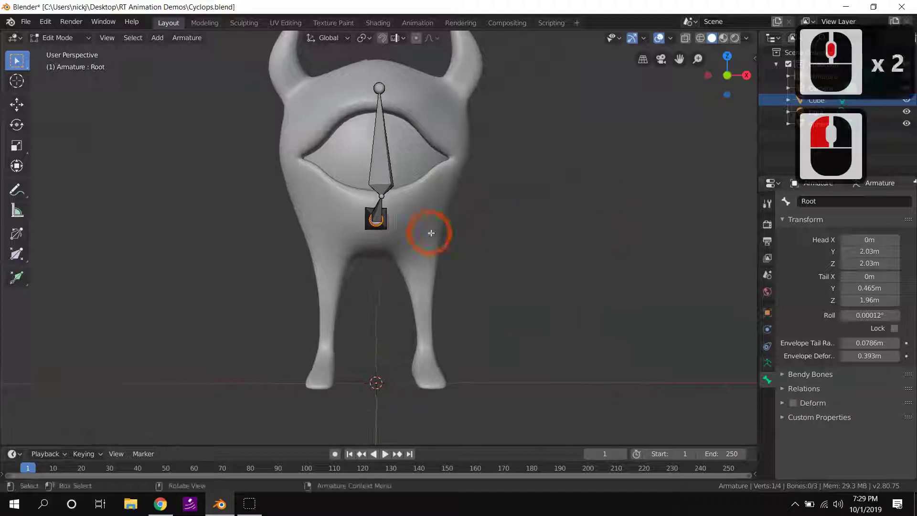
key(e)
click(422, 254)
middle_drag(434, 256, 572, 299)
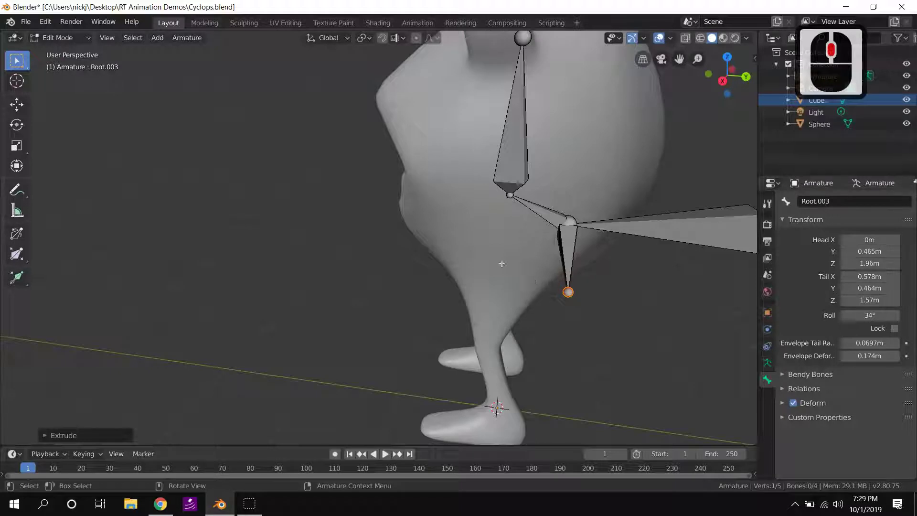
Turn on snapping and set it to Volume with Center as the target
click(383, 41)
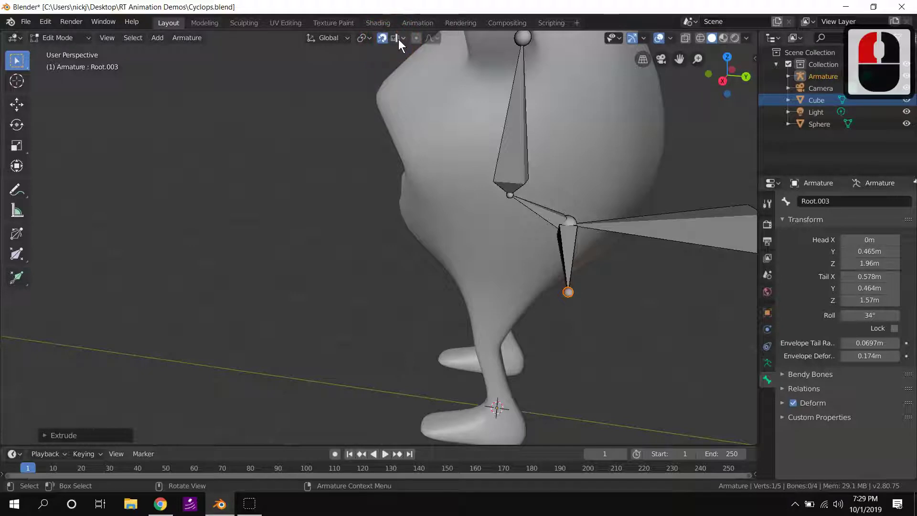
click(399, 40)
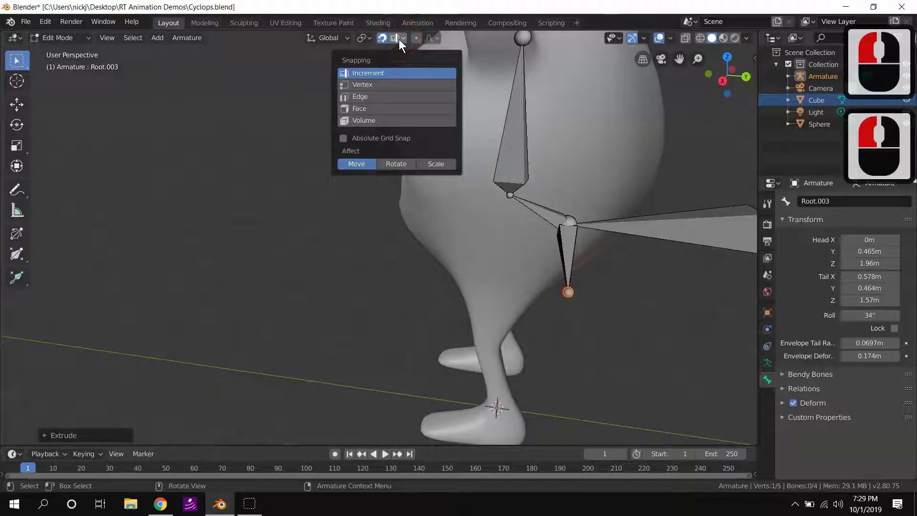
click(386, 120)
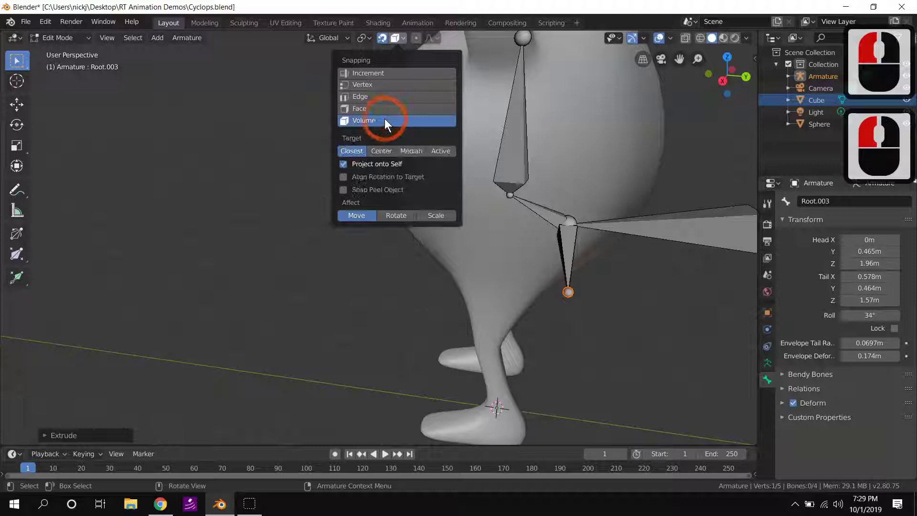
click(385, 149)
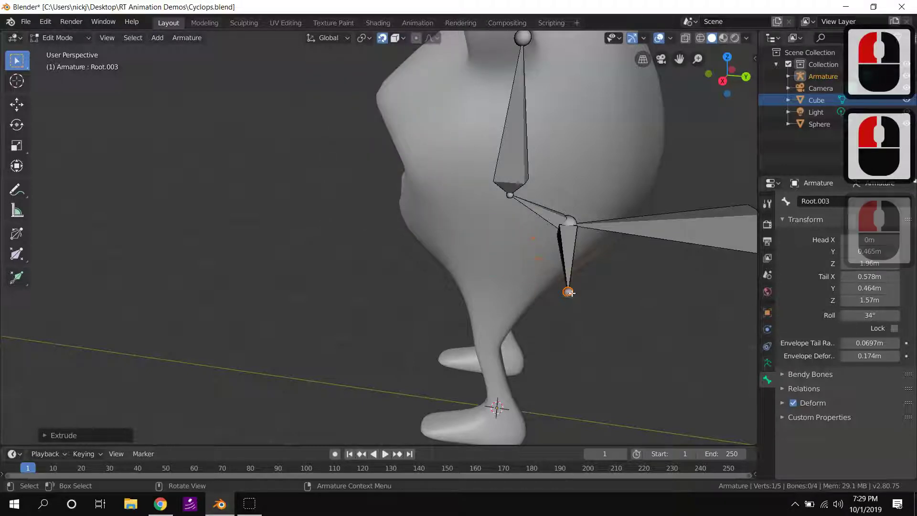
Move the hip bone's tip about 0.5 m forward, snapping it inside the top of the leg from the side and front
middle_drag(563, 287, 561, 258)
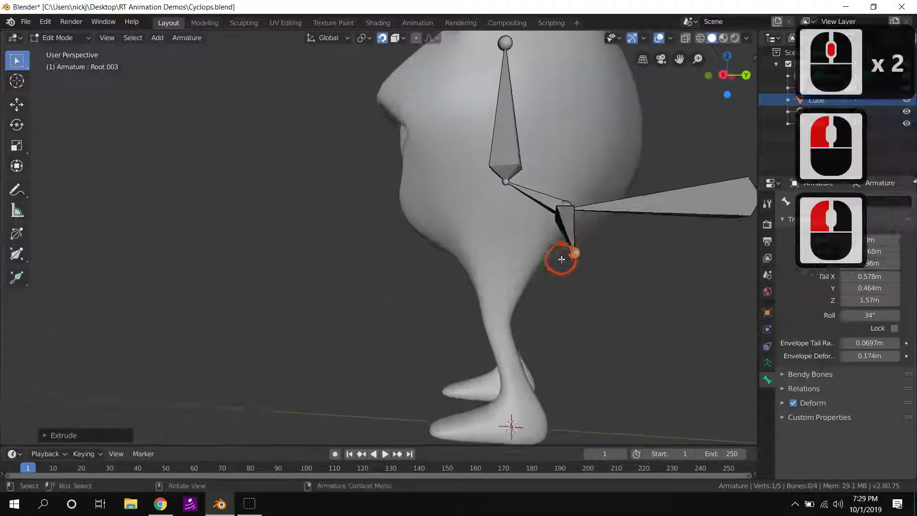
key(g)
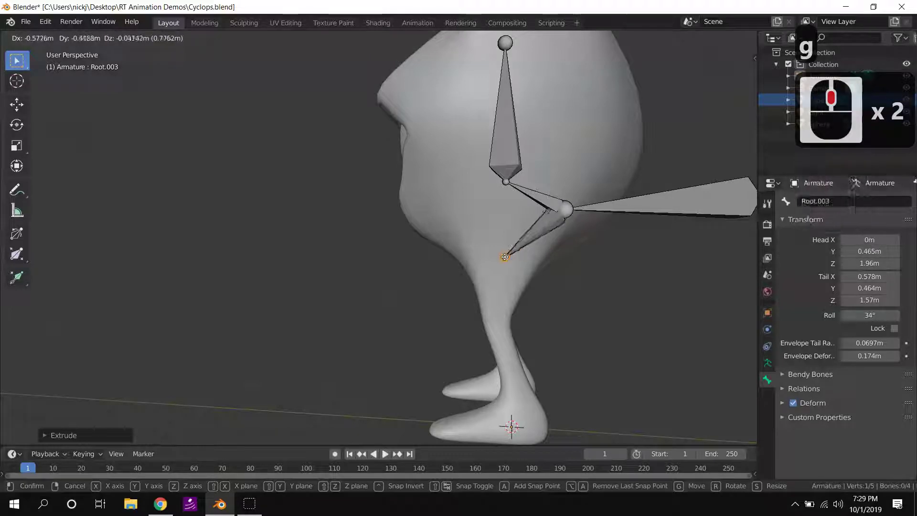
click(499, 265)
middle_drag(499, 265, 592, 275)
click(438, 261)
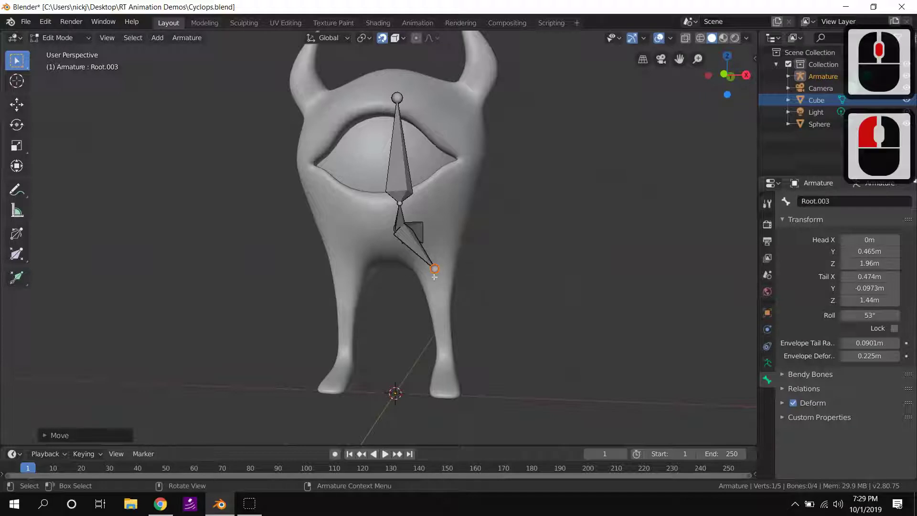
key(g)
click(432, 252)
Extrude an upper leg bone about 0.6 m long from the hip bone's tip down to the knee and snap its tip inside the leg
middle_drag(432, 252, 586, 222)
key(e)
click(436, 202)
key(g)
click(497, 210)
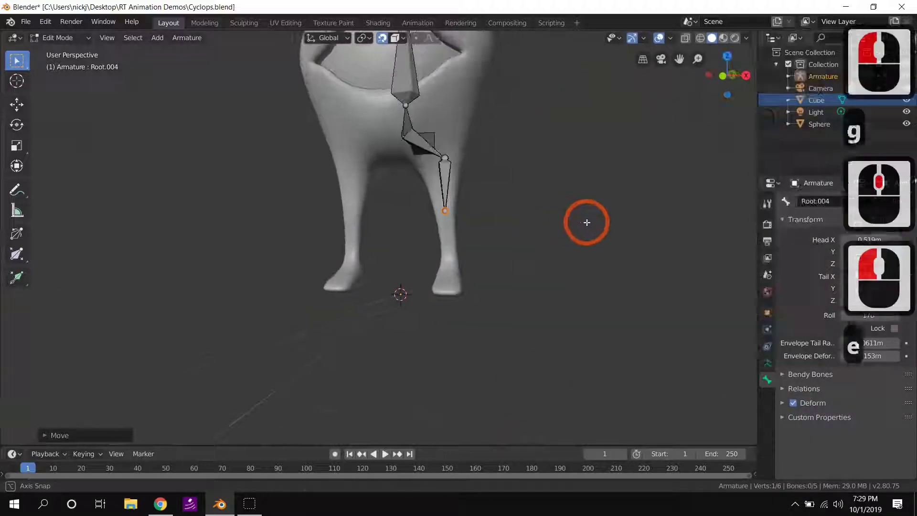
Extrude a lower leg bone about 0.6 m long from the knee to the ankle and adjust its tip in the side view
key(e)
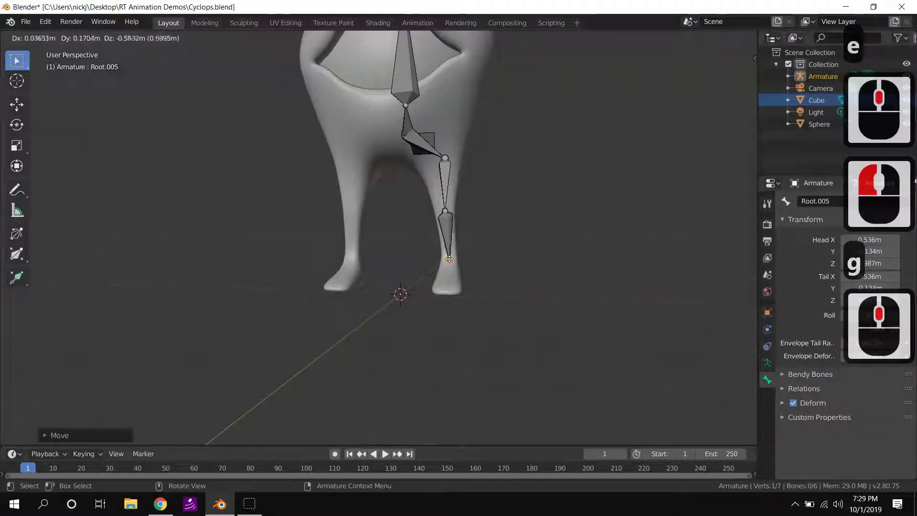
click(449, 259)
mouse_move(461, 262)
middle_down()
mouse_move(420, 266)
mouse_move(471, 251)
middle_up()
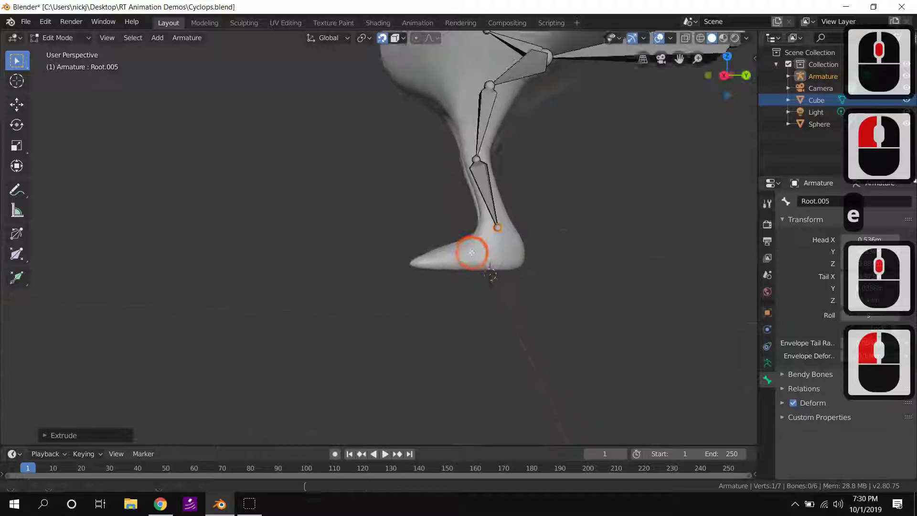
shift+middle_click(487, 225)
key(g)
click(484, 189)
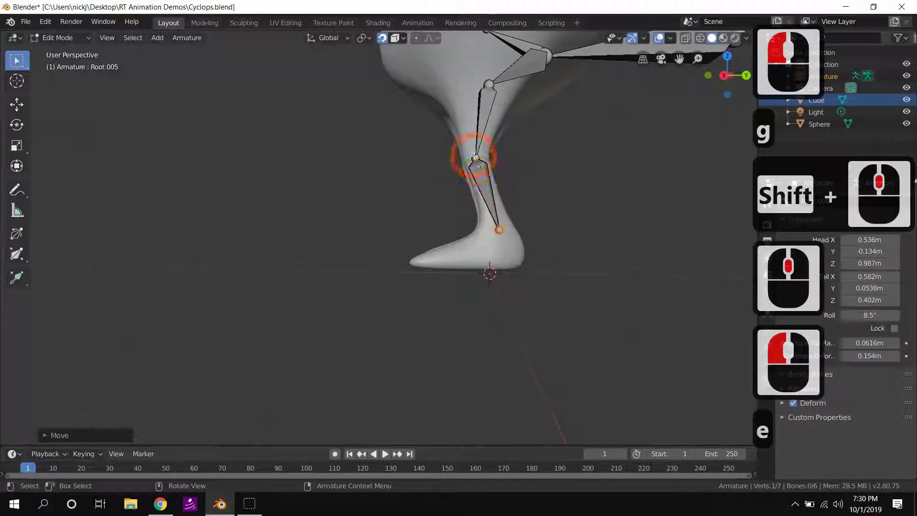
Move the knee joint slightly forward, about 0.04 m, to give the leg a small bend
click(475, 157)
key(g)
click(472, 159)
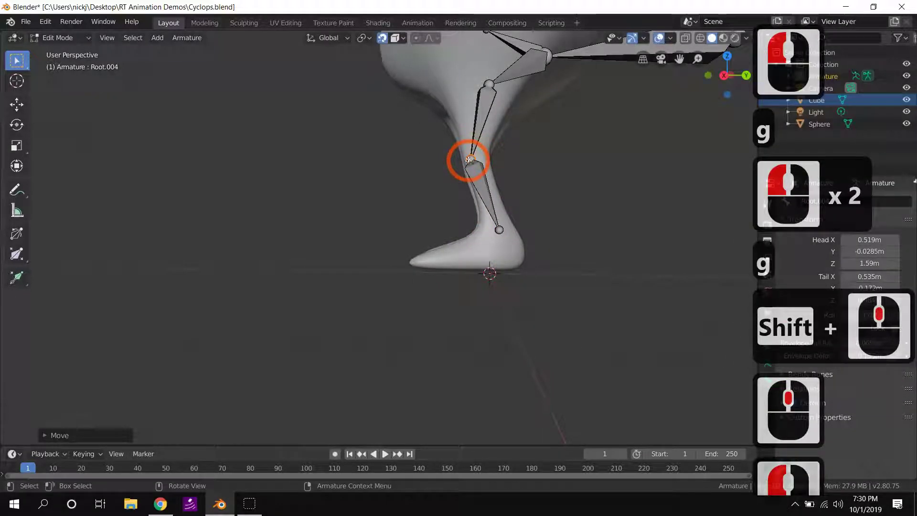
Reposition the joint at the top of the leg about 0.1 m higher, centring it inside the leg from the side and front
click(493, 84)
key(g)
click(478, 85)
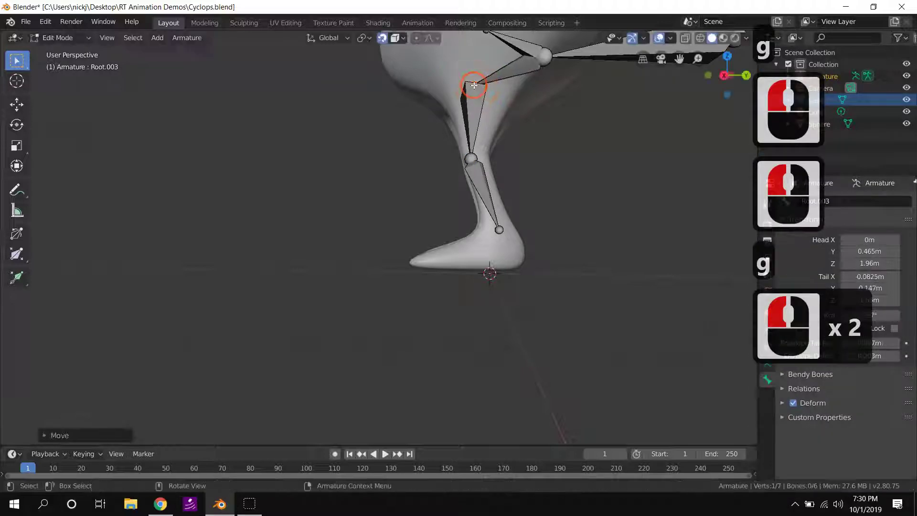
middle_drag(477, 86, 575, 112)
click(385, 101)
key(g)
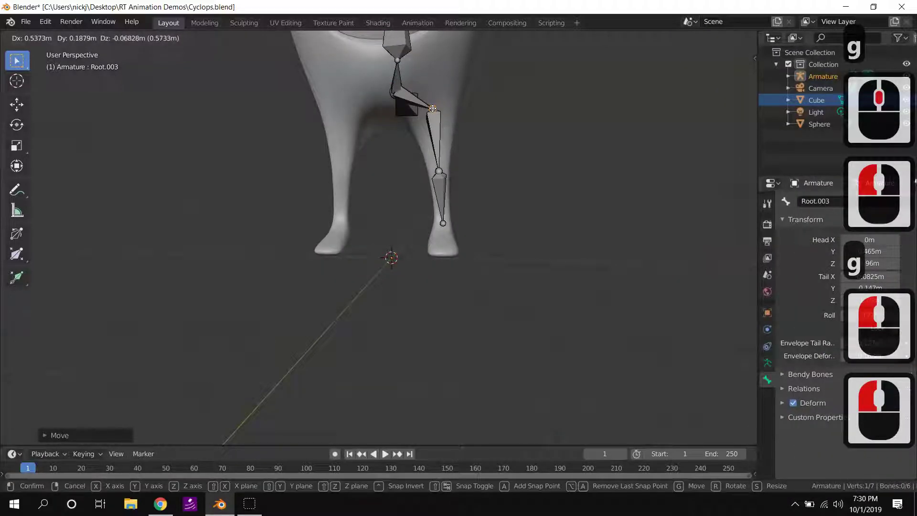
click(434, 107)
Reposition the ankle joint at the lower end of the lower leg bone so it sits inside the ankle above the heel
middle_drag(515, 131, 535, 149)
shift+middle_drag(479, 127, 432, 211)
click(468, 184)
scroll(477, 195, down, 1)
middle_drag(425, 217, 474, 225)
scroll(526, 236, up, 3)
shift+middle_drag(684, 262, 499, 154)
middle_drag(500, 153, 480, 155)
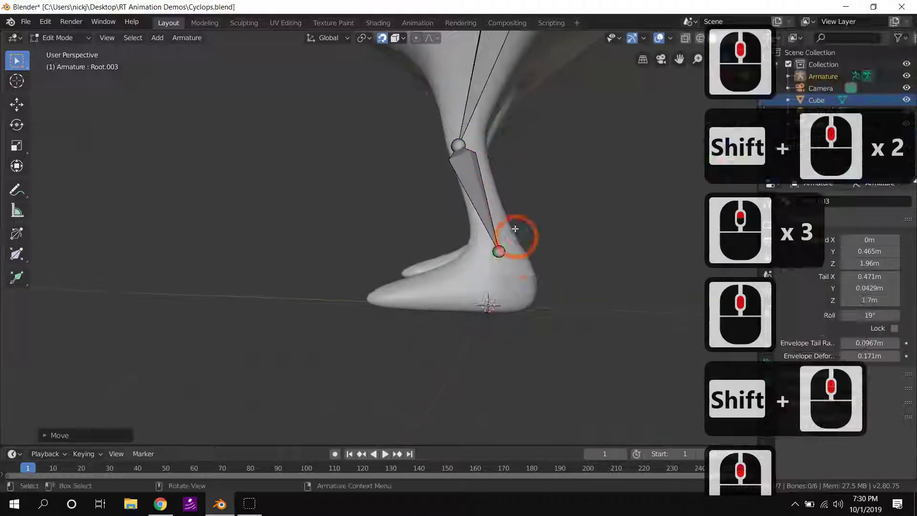
click(496, 246)
click(498, 252)
shift+middle_drag(499, 252, 535, 212)
key(g)
click(511, 211)
click(547, 191)
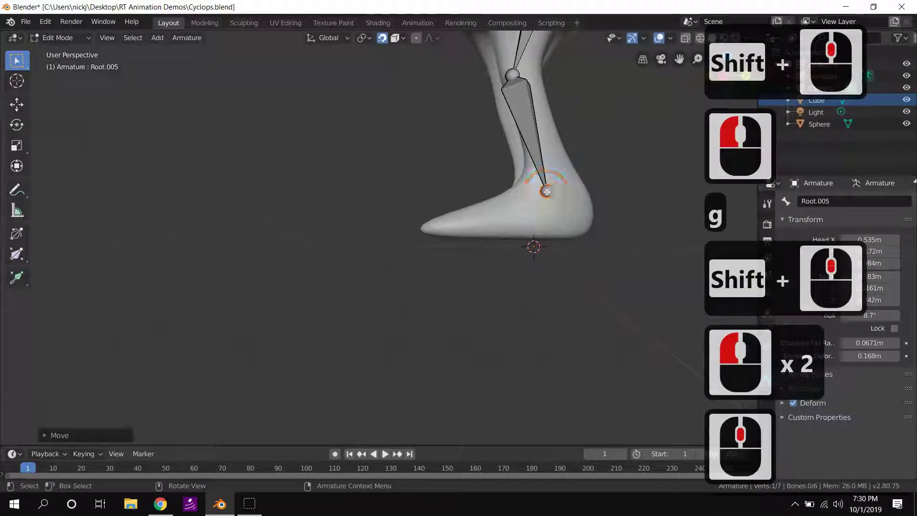
Extrude a foot bone about 0.54 m long from the ankle joint forward towards the toes
key(grave)
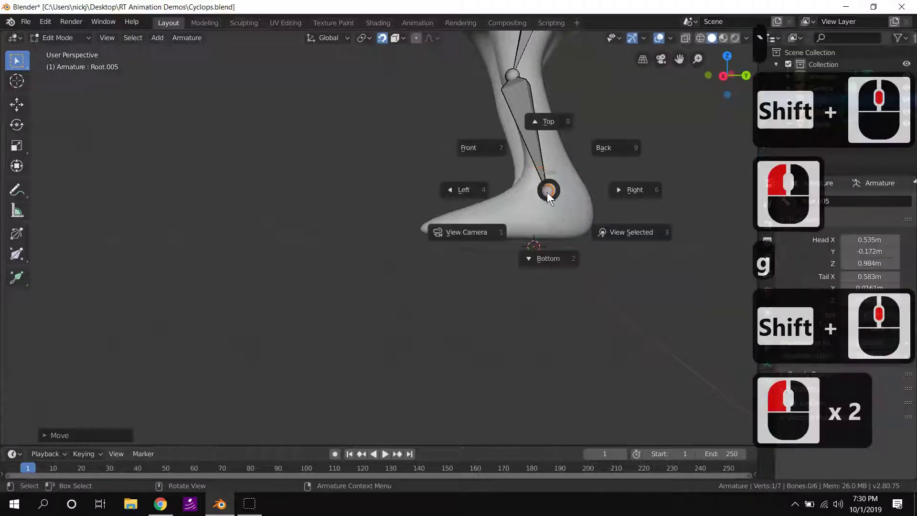
right_click(478, 295)
click(547, 191)
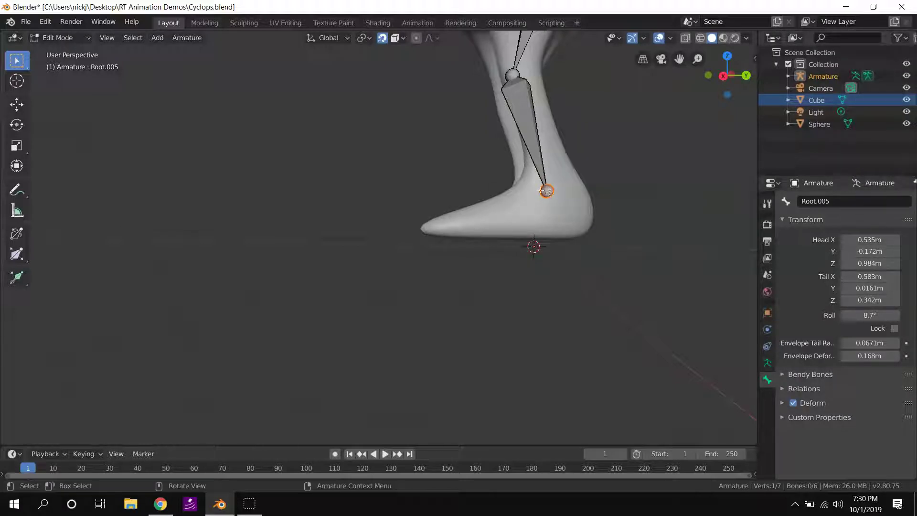
key(e)
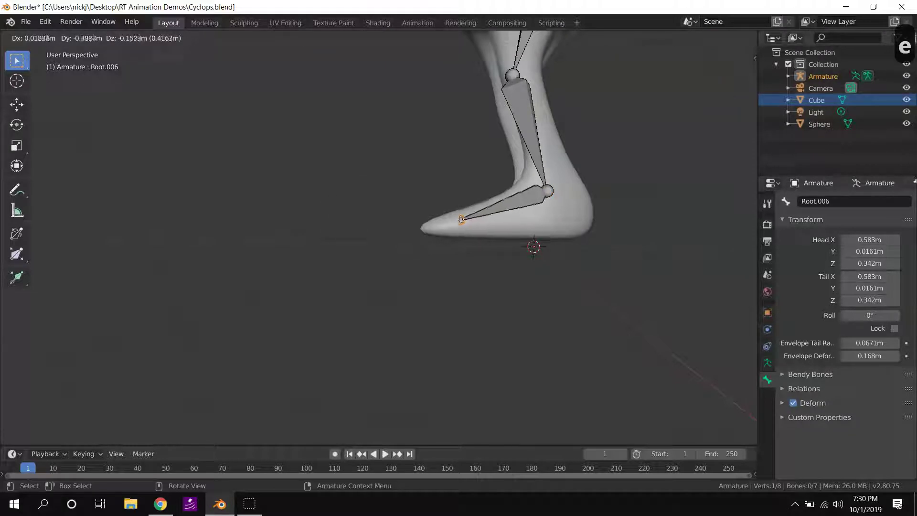
click(451, 221)
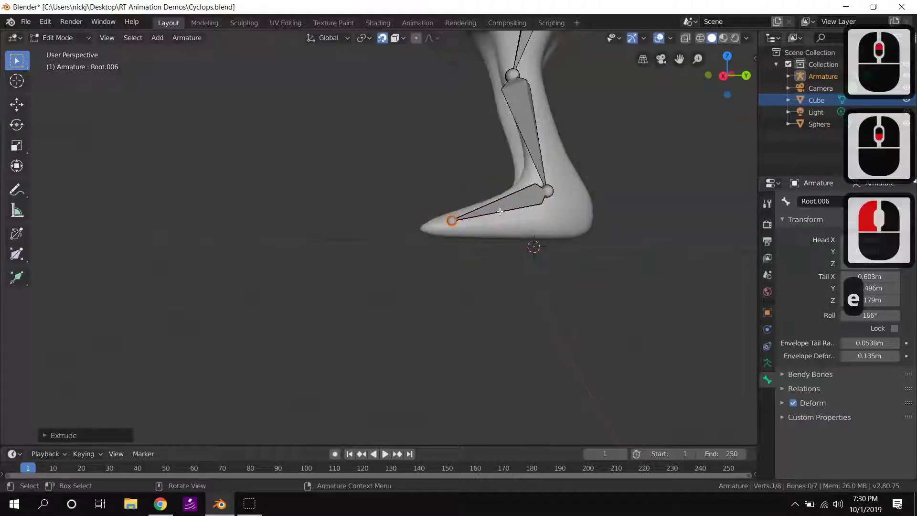
Extrude a heel bone about 0.21 m long from the ankle joint down and back into the heel
middle_drag(449, 200, 341, 270)
scroll(514, 243, down, 6)
scroll(380, 276, up, 9)
scroll(380, 276, down, 1)
middle_drag(341, 271, 481, 163)
click(467, 180)
key(e)
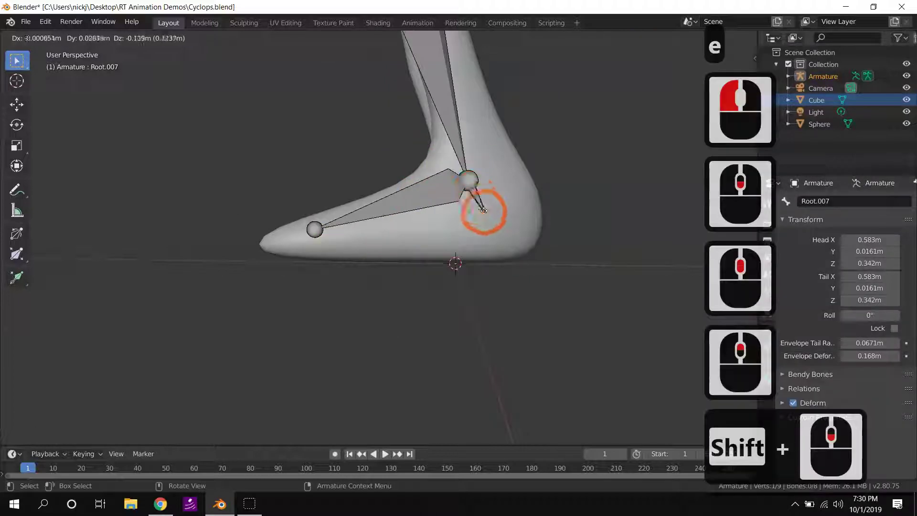
click(495, 238)
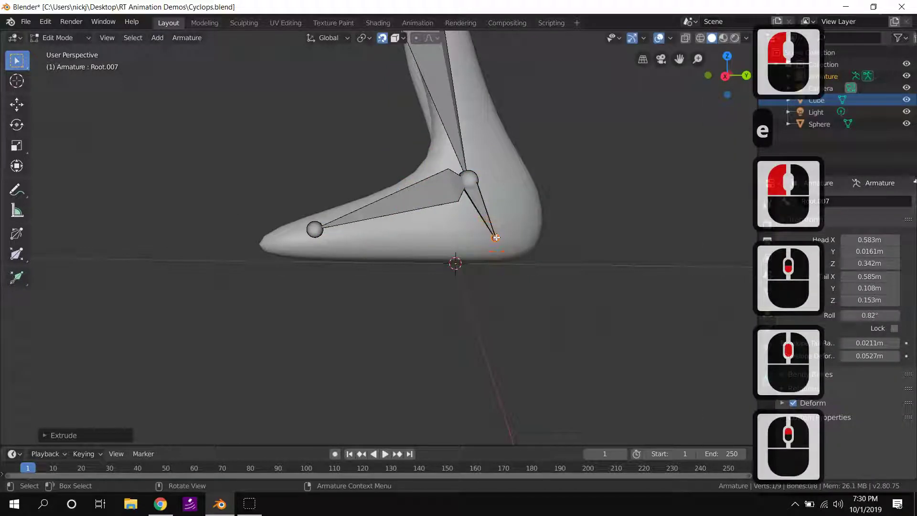
Delete the heel bone
click(481, 203)
key(x)
click(481, 200)
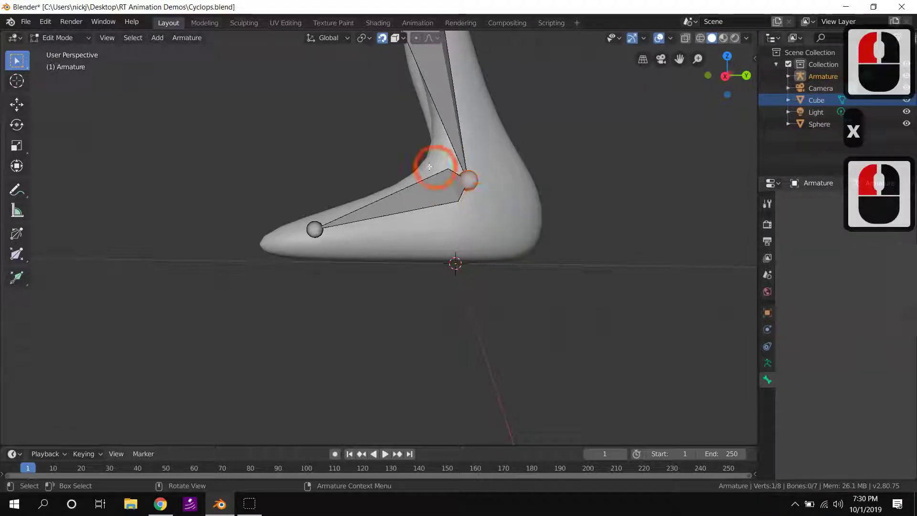
Delete the short bone linking the root bone to the base of the body bone
scroll(401, 174, down, 4)
middle_drag(376, 178, 479, 192)
shift+scroll(448, 144, up, 1)
shift+scroll(449, 143, down, 1)
shift+middle_drag(451, 129, 350, 253)
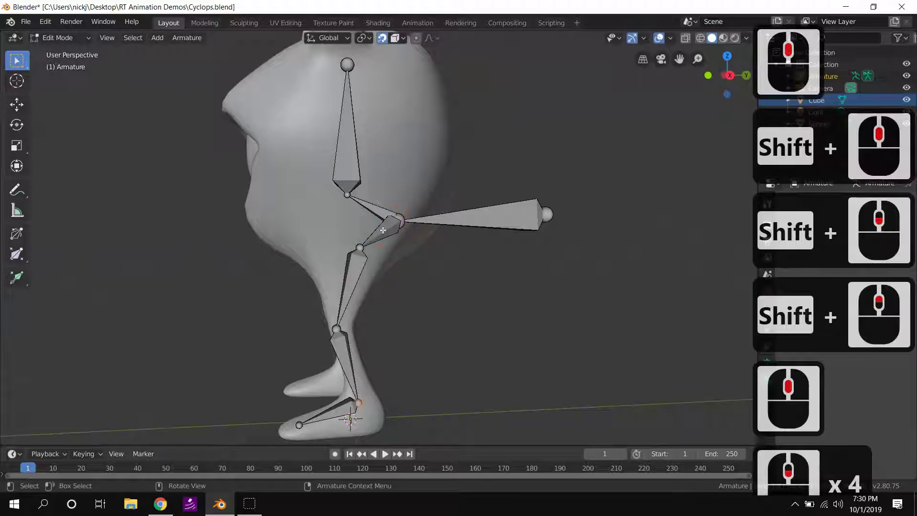
middle_drag(377, 215, 348, 230)
scroll(347, 230, down, 1)
scroll(349, 234, up, 1)
mouse_move(351, 236)
middle_down()
mouse_move(354, 245)
mouse_move(403, 250)
mouse_move(377, 259)
mouse_move(270, 256)
mouse_move(357, 237)
middle_up()
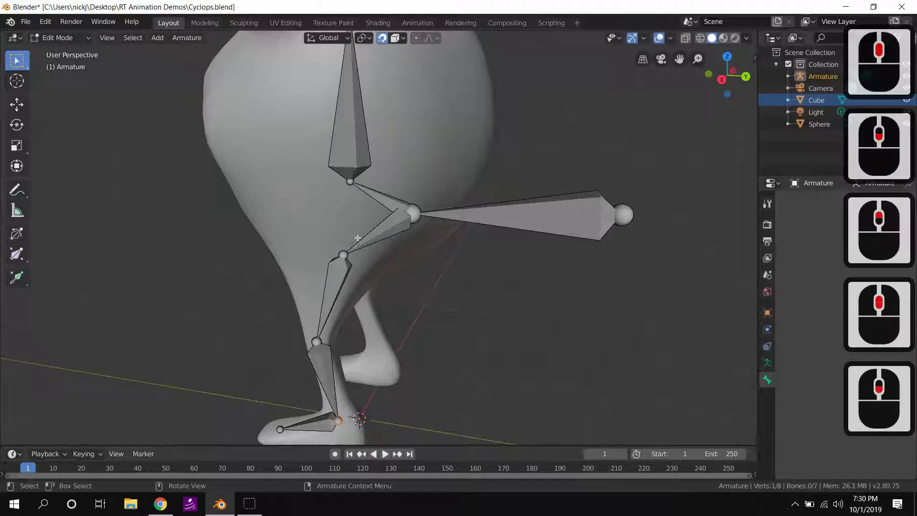
click(390, 215)
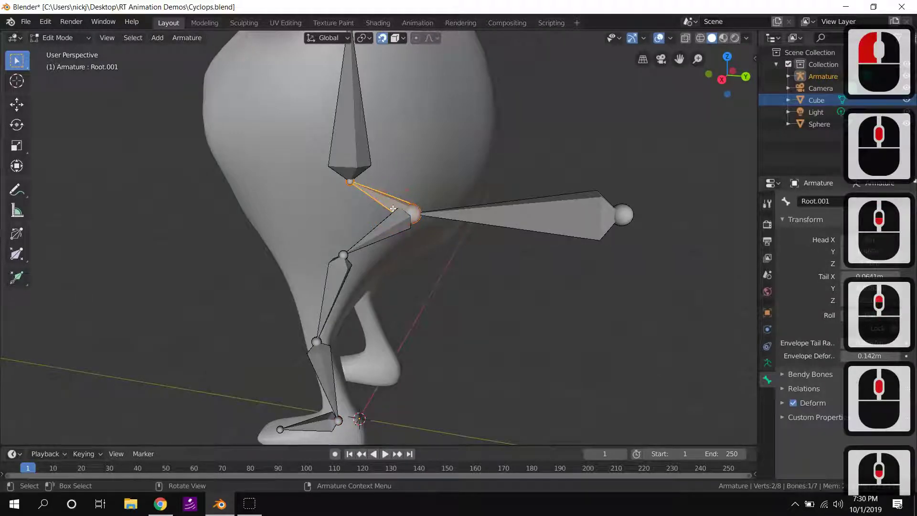
key(x)
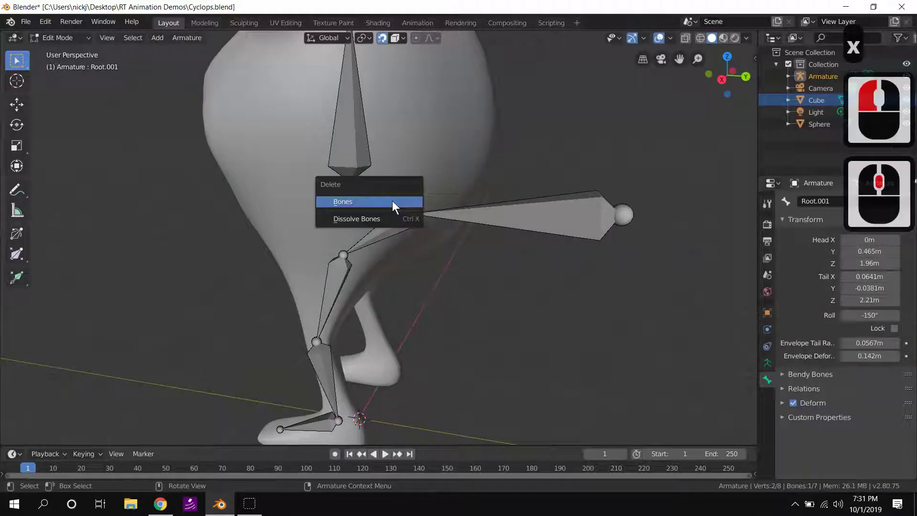
click(393, 203)
Delete the short hip bone linking the root bone to the top of the upper leg bone
middle_drag(370, 199, 400, 194)
scroll(406, 210, up, 5)
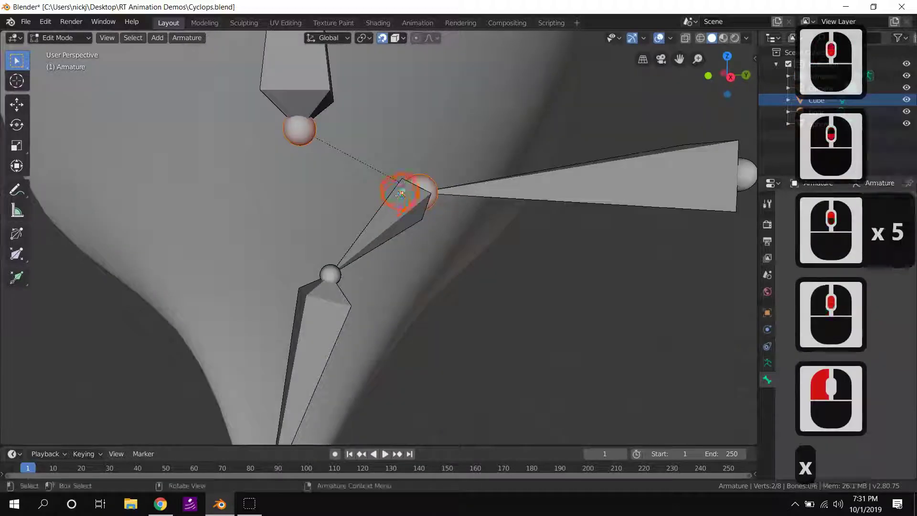
scroll(360, 168, down, 6)
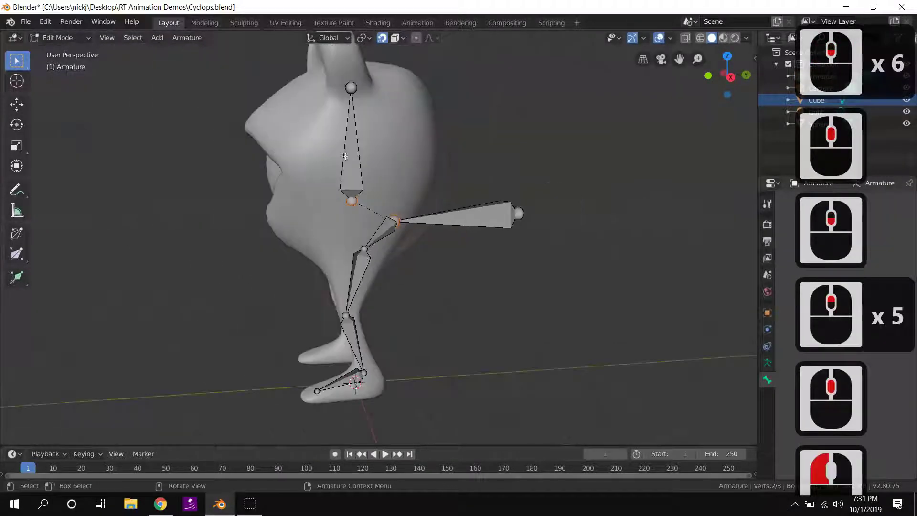
scroll(413, 231, up, 5)
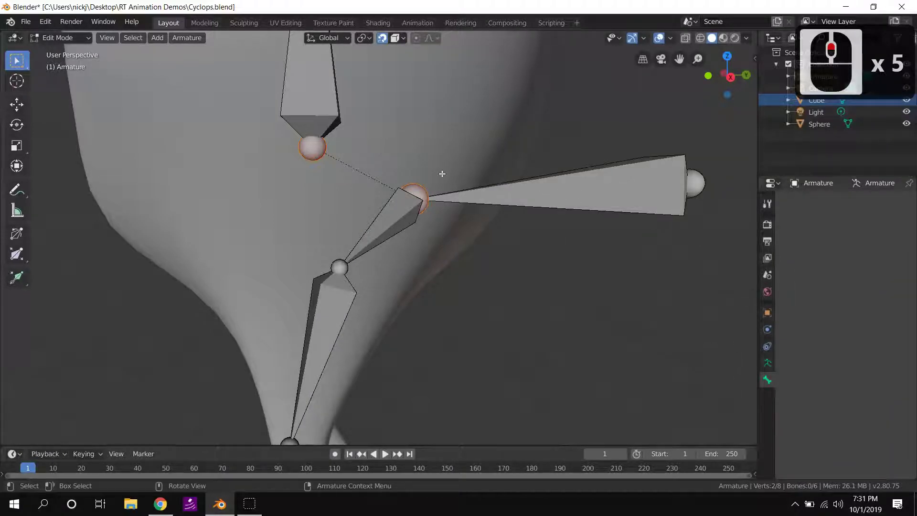
scroll(442, 173, down, 4)
scroll(441, 173, up, 5)
middle_drag(392, 191, 368, 201)
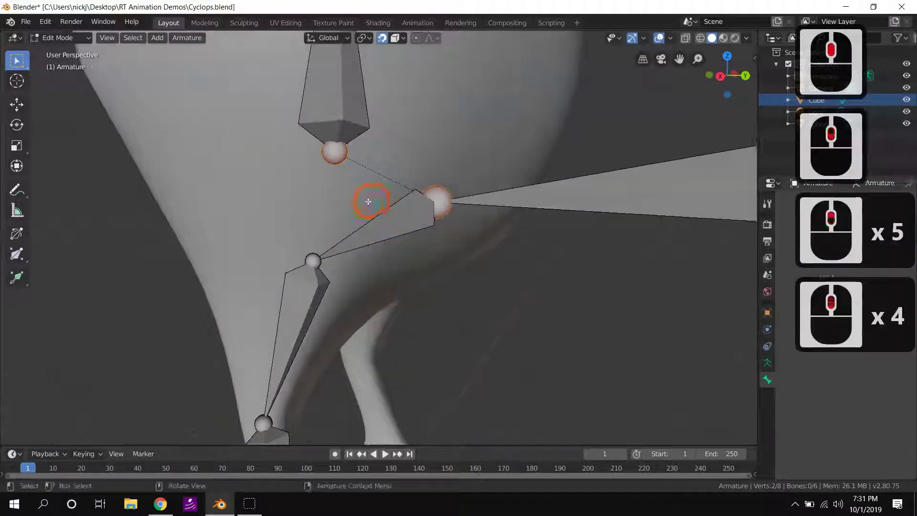
click(405, 220)
key(x)
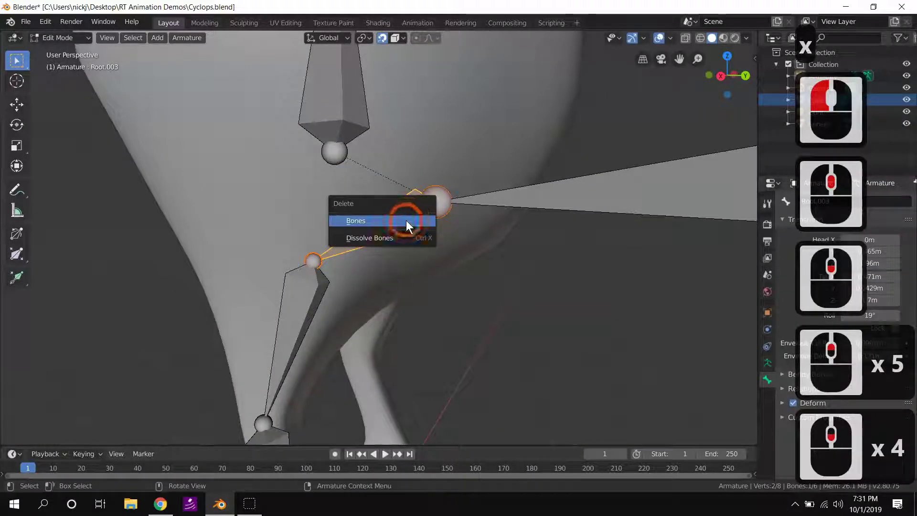
click(406, 220)
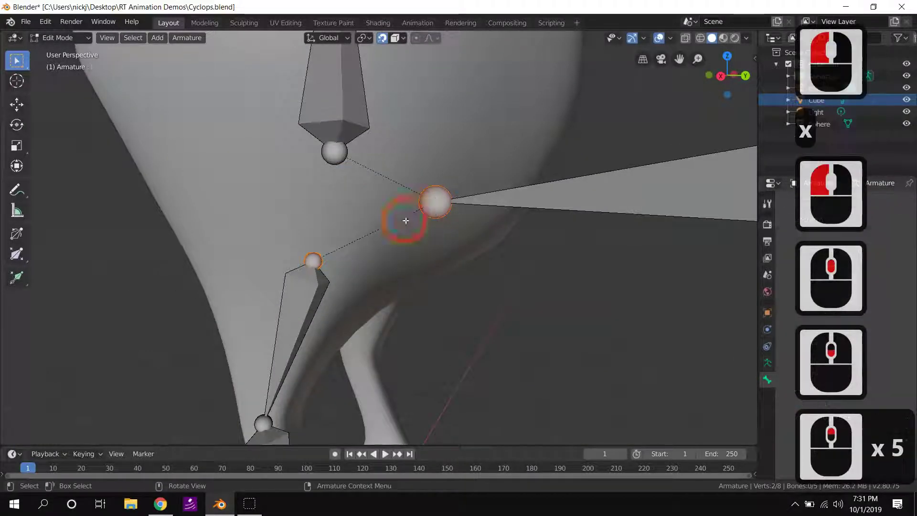
Lower the body bone's base joint along the Z axis to just above the top of the leg chain
scroll(405, 219, down, 3)
middle_drag(406, 220, 482, 213)
scroll(417, 219, down, 5)
mouse_move(418, 219)
middle_down()
mouse_move(344, 228)
mouse_move(219, 221)
mouse_move(487, 219)
mouse_move(411, 222)
mouse_move(432, 218)
middle_up()
click(393, 211)
key(g)
key(z)
click(459, 207)
Select the upper leg, lower leg and foot bones together
middle_drag(459, 206, 446, 289)
scroll(403, 256, up, 2)
click(421, 256)
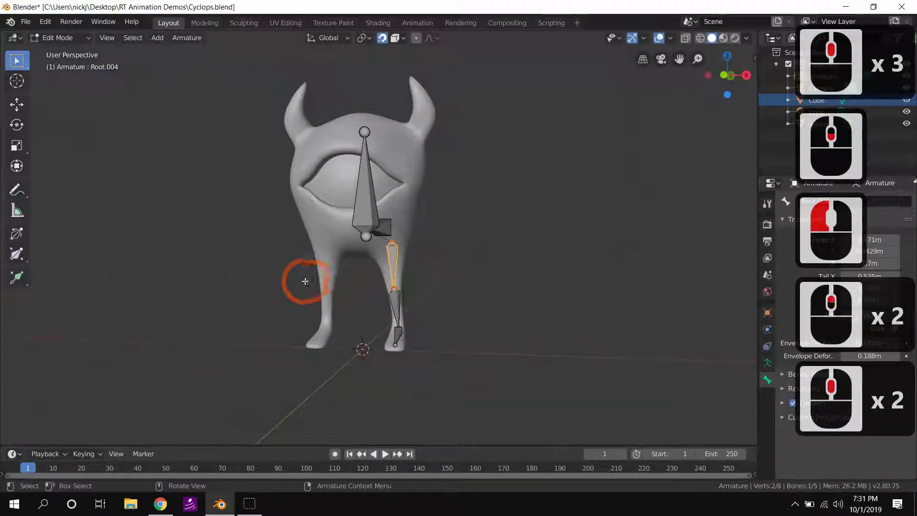
middle_drag(409, 328, 448, 327)
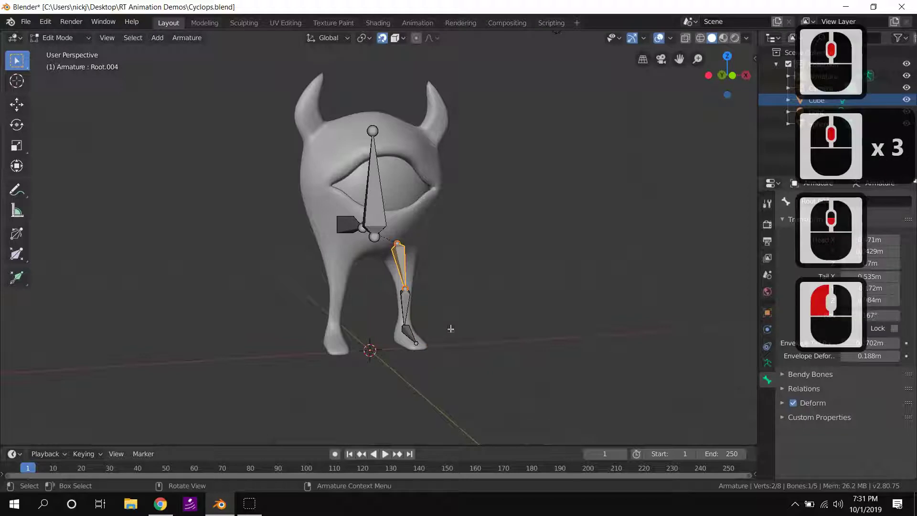
shift+click(410, 336)
shift+click(412, 333)
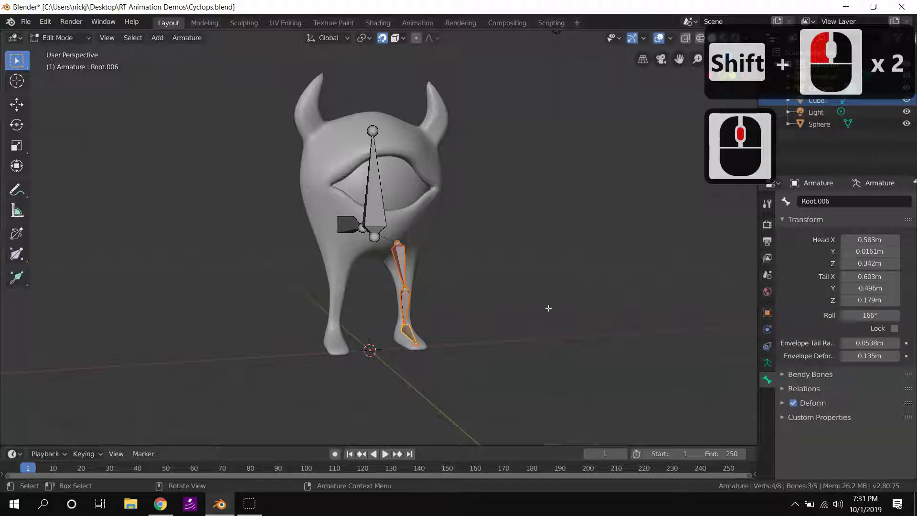
Try duplicating the three leg bones about 1.035 m along negative X into the opposite leg
key(shift+d)
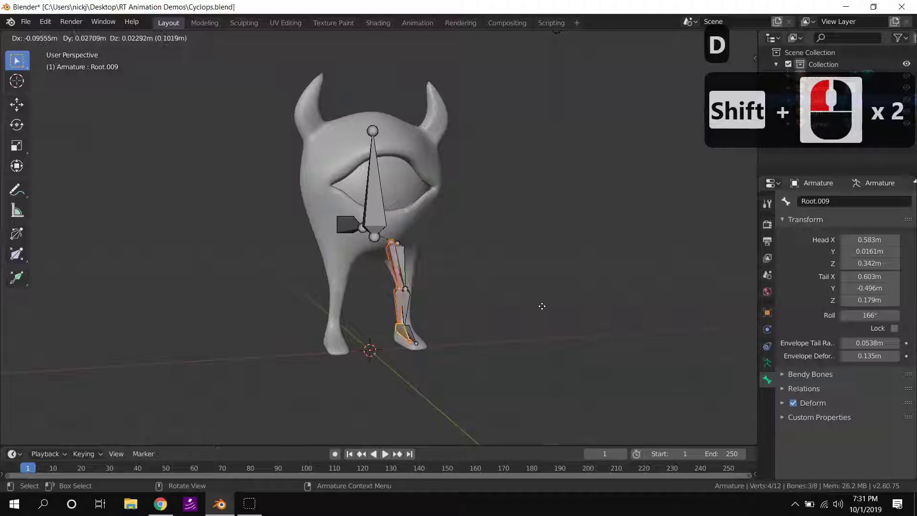
key(x)
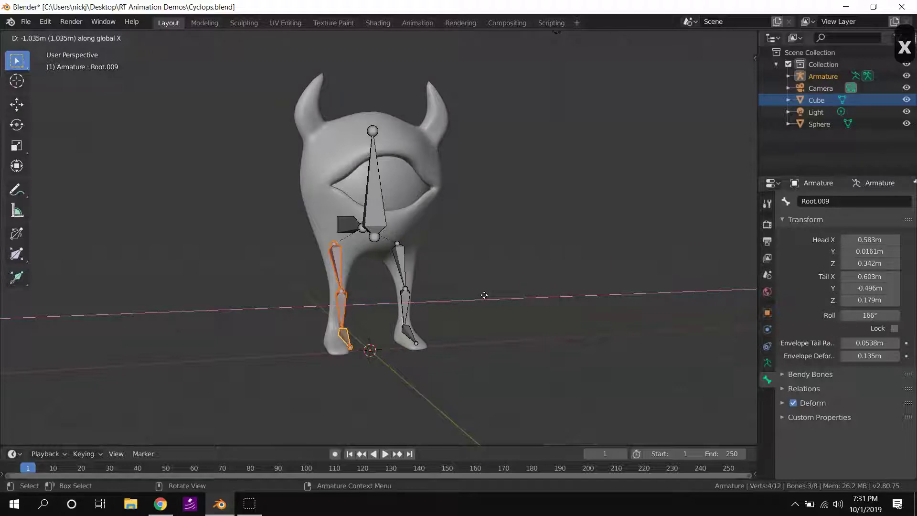
click(483, 294)
key(ctrl+z)
key(ctrl+z)
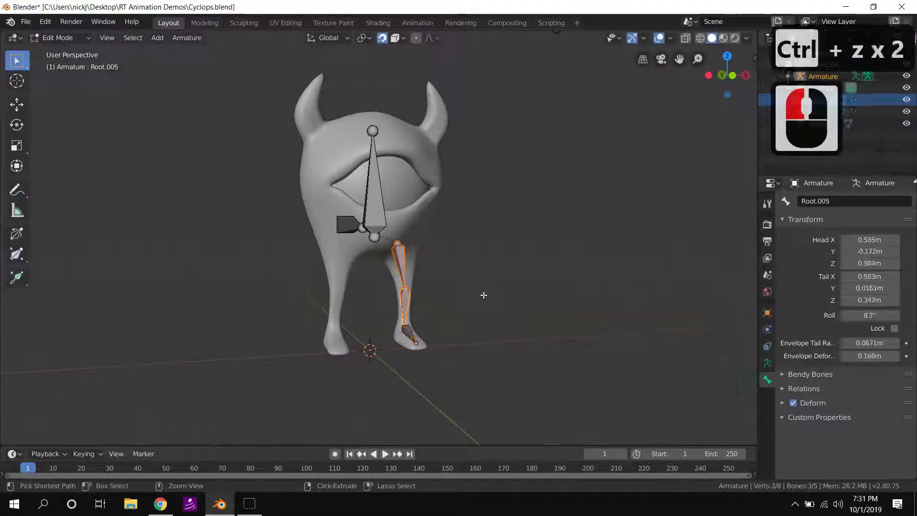
Duplicate the upper leg, lower leg and foot bones about 1.1 m along negative X into the opposite leg
middle_drag(484, 294, 457, 268)
key(g)
right_click(539, 270)
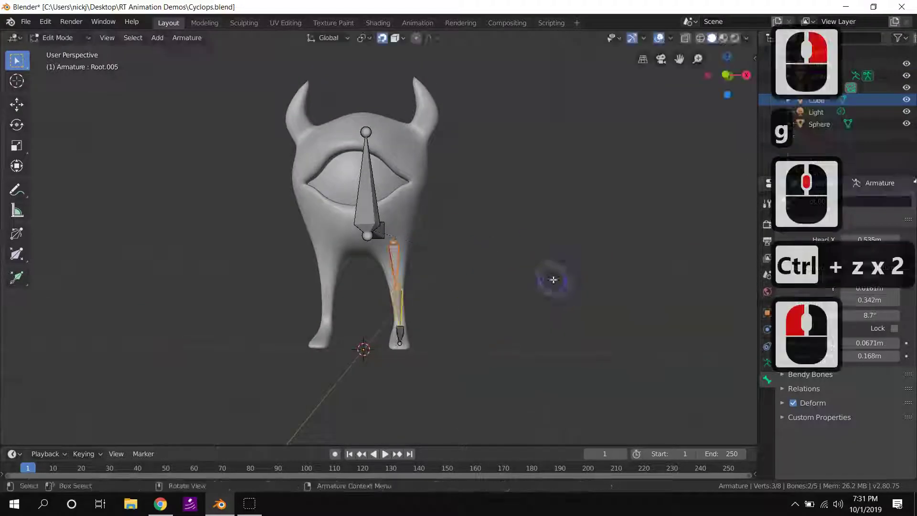
middle_drag(461, 301, 544, 299)
shift+click(389, 344)
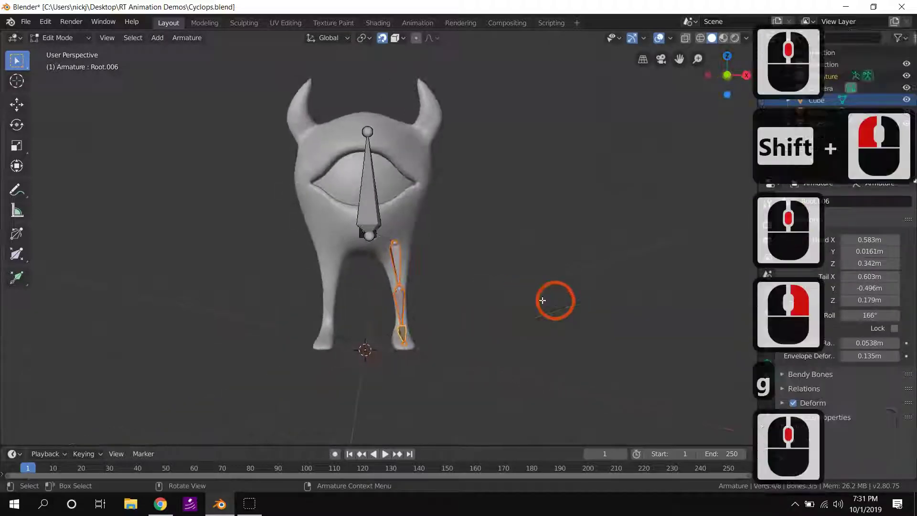
key(shift+d)
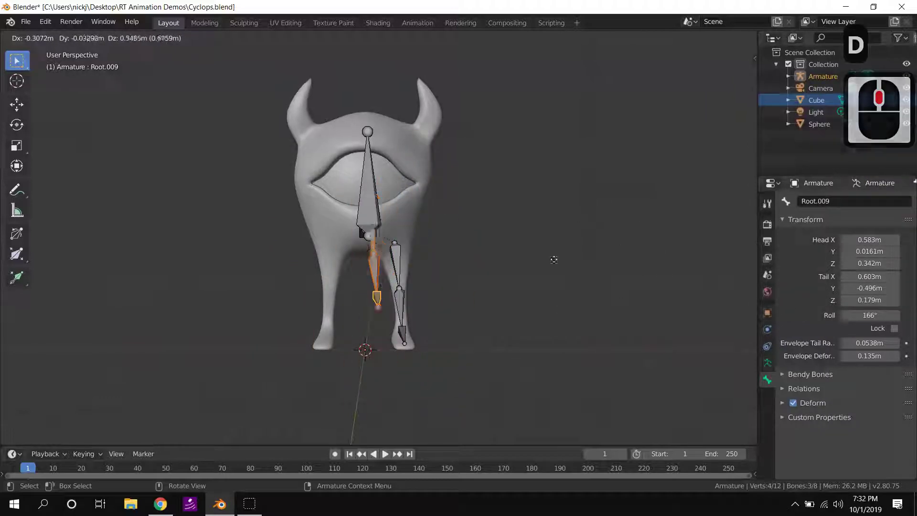
key(x)
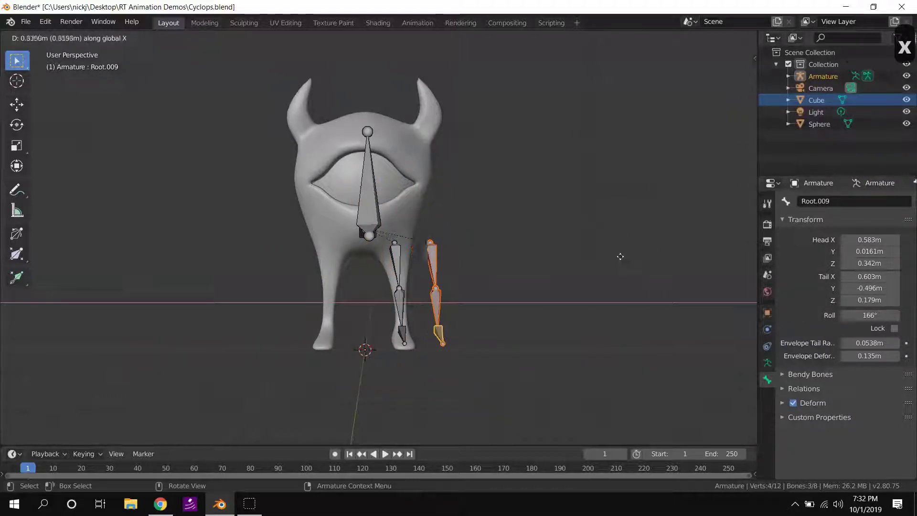
click(503, 233)
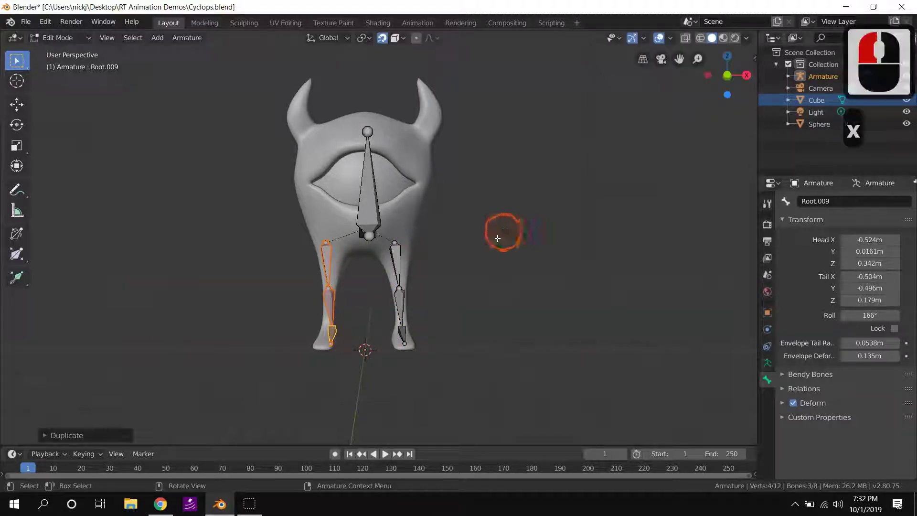
Mirror the duplicated leg bones by scaling them by -1 along the X axis
middle_drag(460, 286, 498, 272)
scroll(498, 273, up, 3)
scroll(498, 273, down, 1)
middle_drag(407, 291, 452, 297)
scroll(387, 296, down, 2)
scroll(386, 299, up, 2)
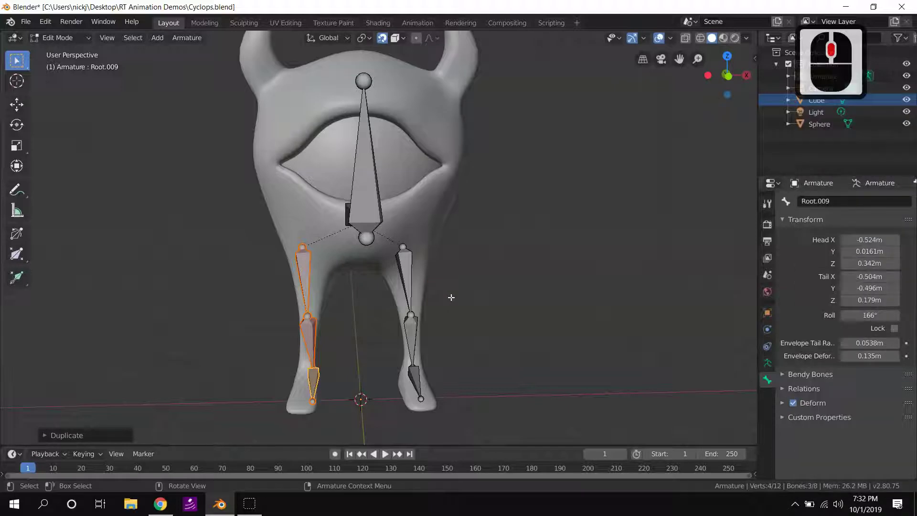
key(s)
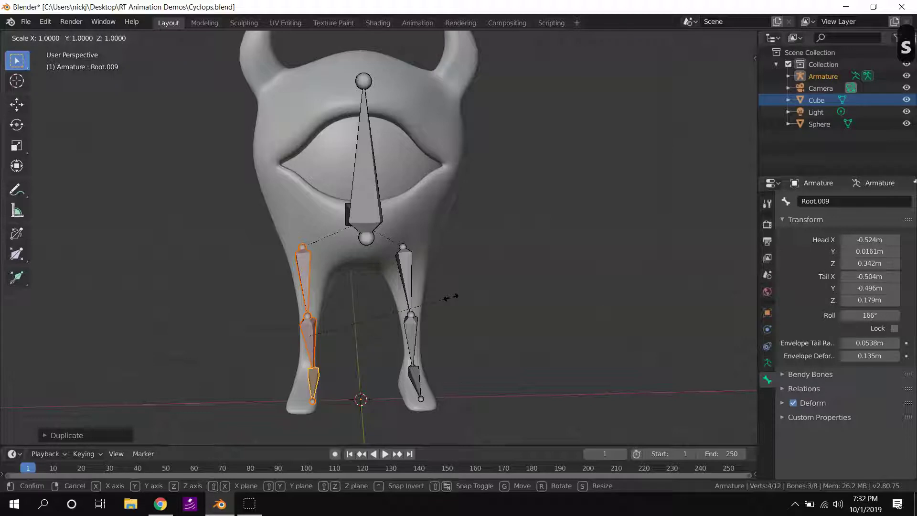
key(x)
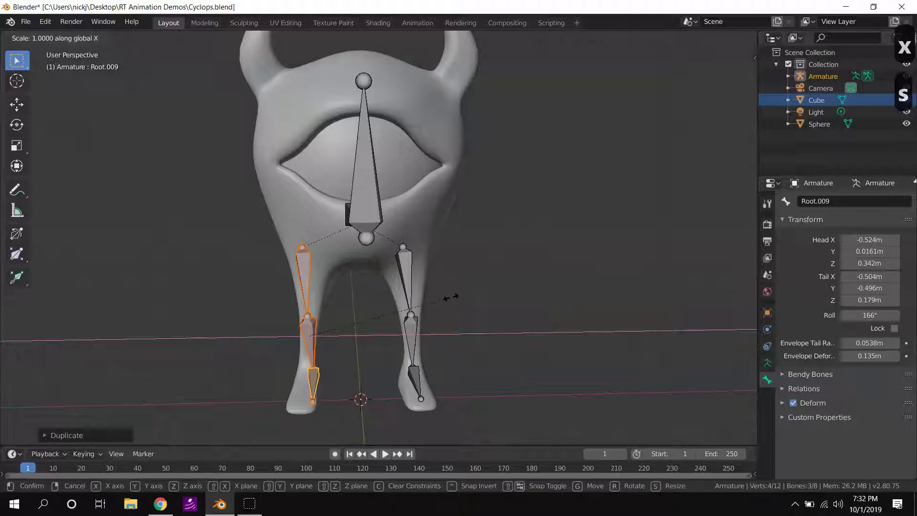
text(-1)
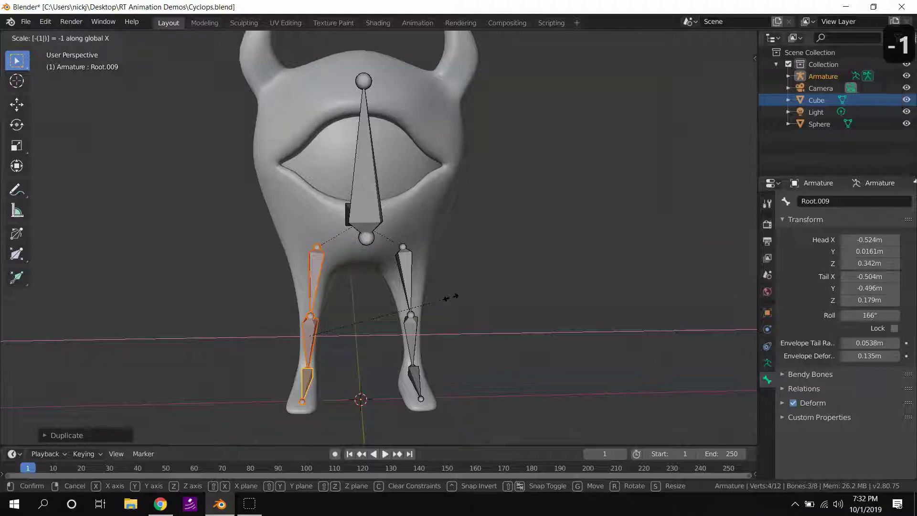
key(Return)
middle_drag(448, 283, 474, 265)
scroll(474, 265, down, 3)
middle_drag(474, 266, 443, 291)
scroll(449, 287, up, 5)
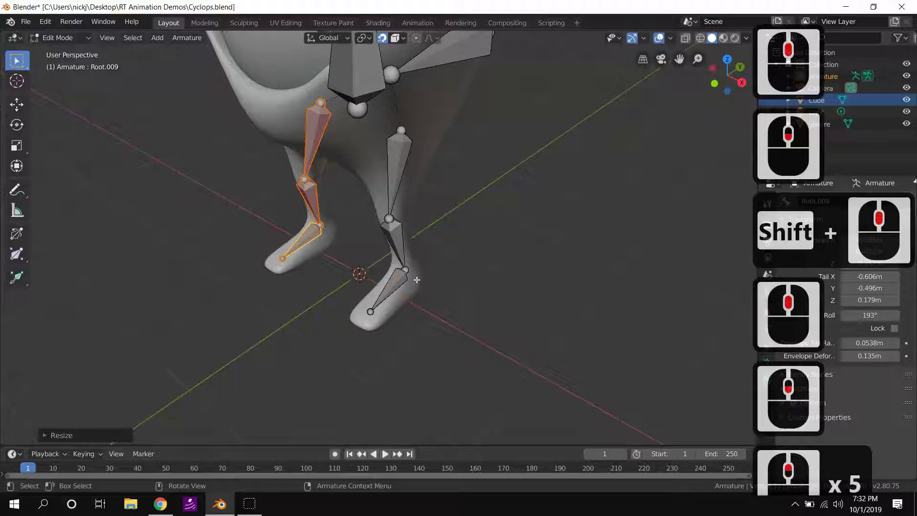
Rename the large vertical bone inside the cyclops body as Head
middle_drag(498, 249, 506, 231)
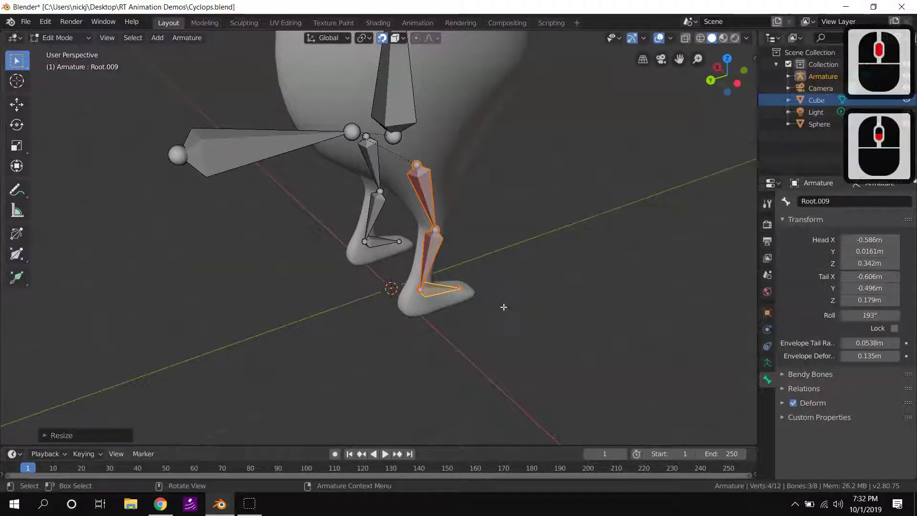
middle_drag(503, 282, 452, 266)
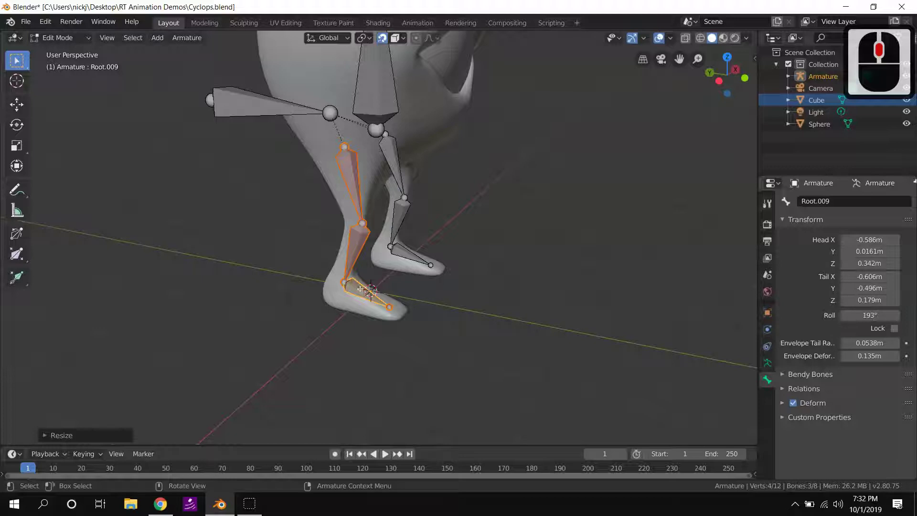
scroll(355, 224, down, 2)
shift+middle_drag(352, 187, 637, 254)
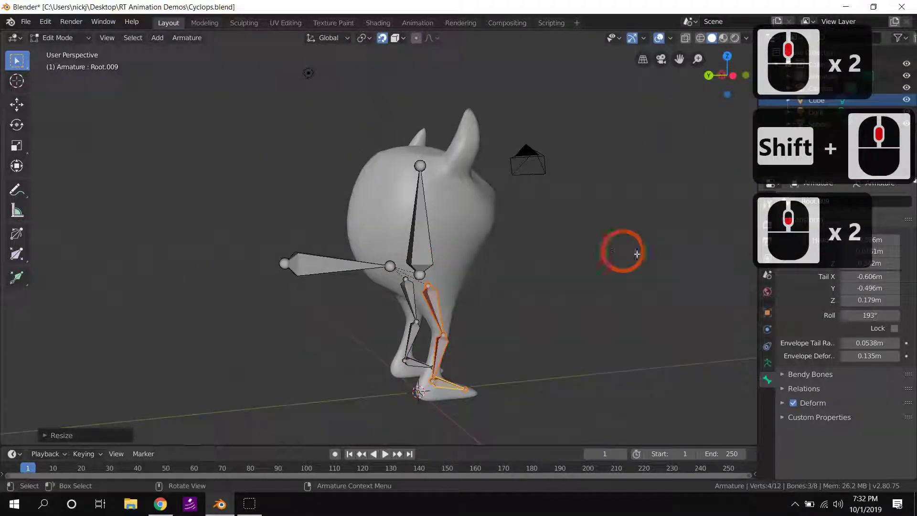
middle_drag(400, 231, 376, 241)
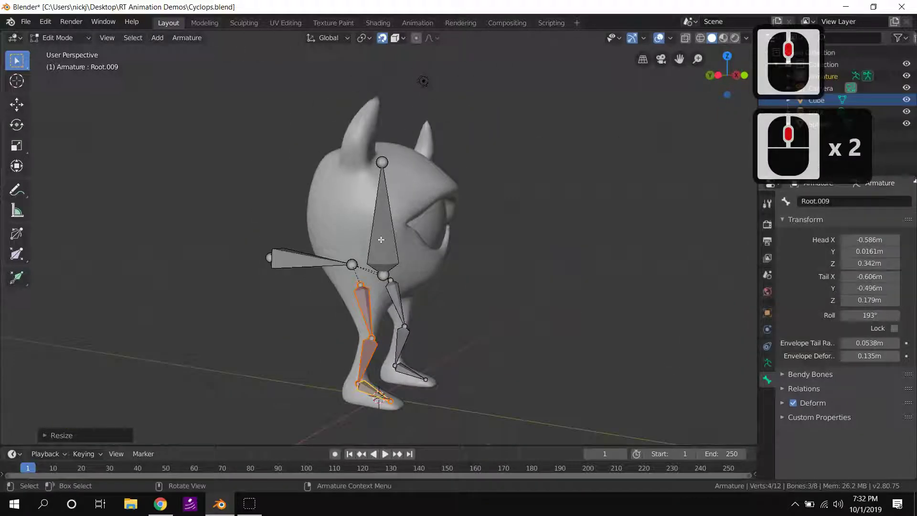
click(381, 239)
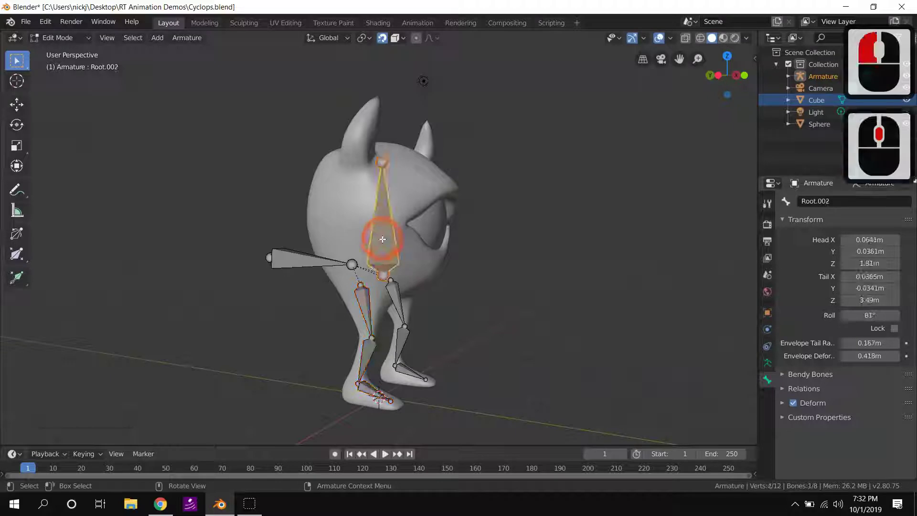
double_click(817, 201)
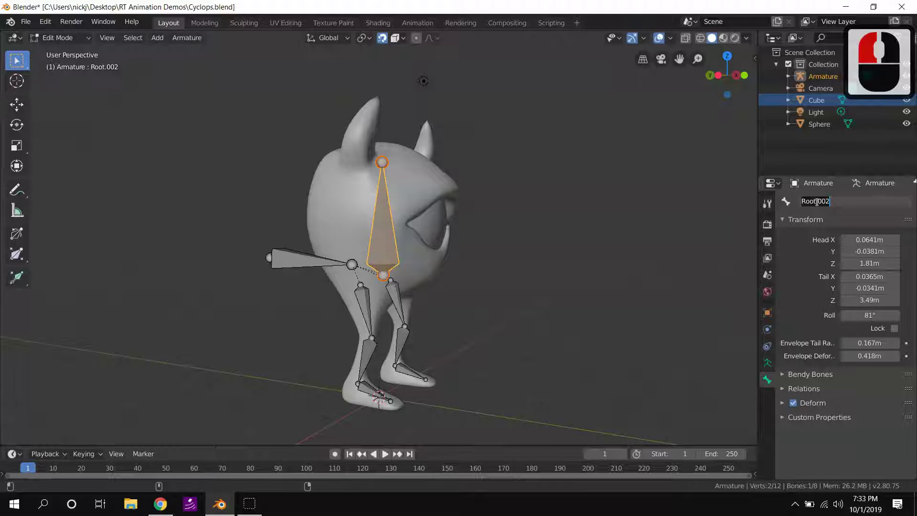
text(Head)
key(Return)
Rename the upper leg bone on the character's right side as Leg R
middle_drag(429, 306, 446, 285)
click(446, 283)
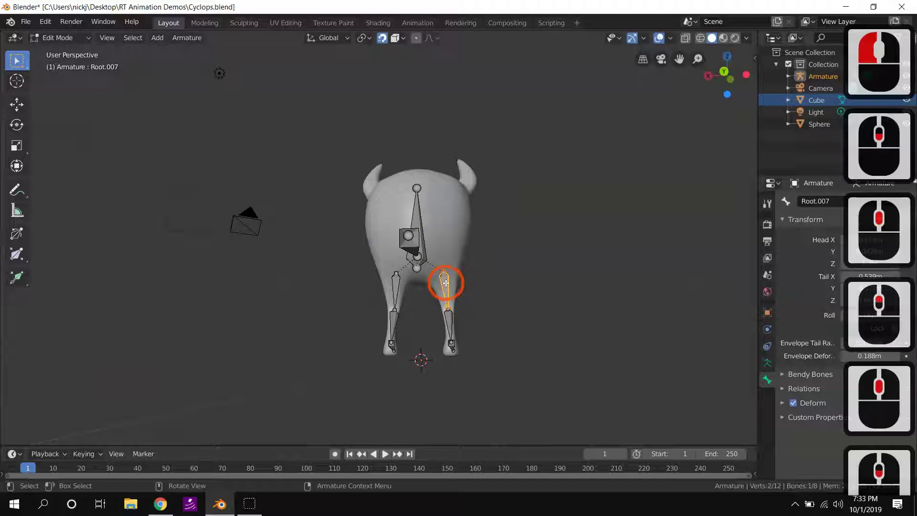
scroll(445, 283, up, 4)
shift+middle_drag(568, 322, 460, 217)
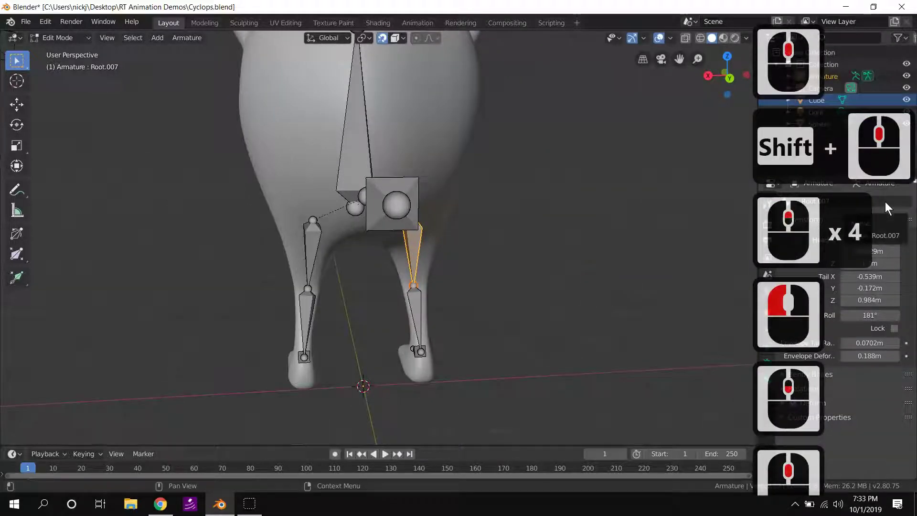
click(391, 163)
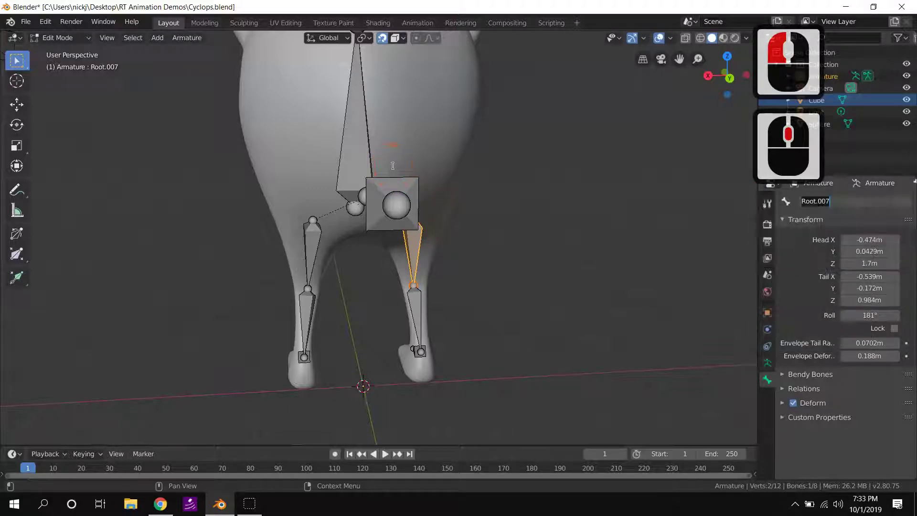
key(BackSpace)
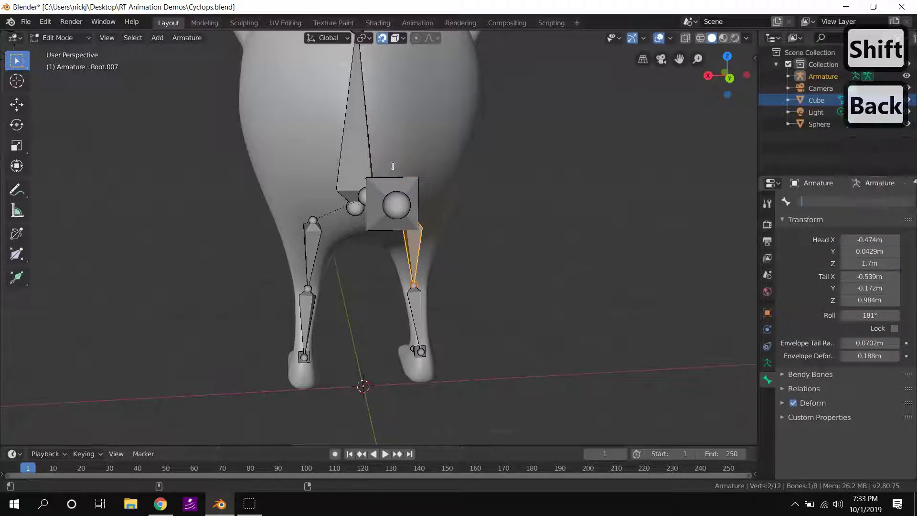
text(Leg R)
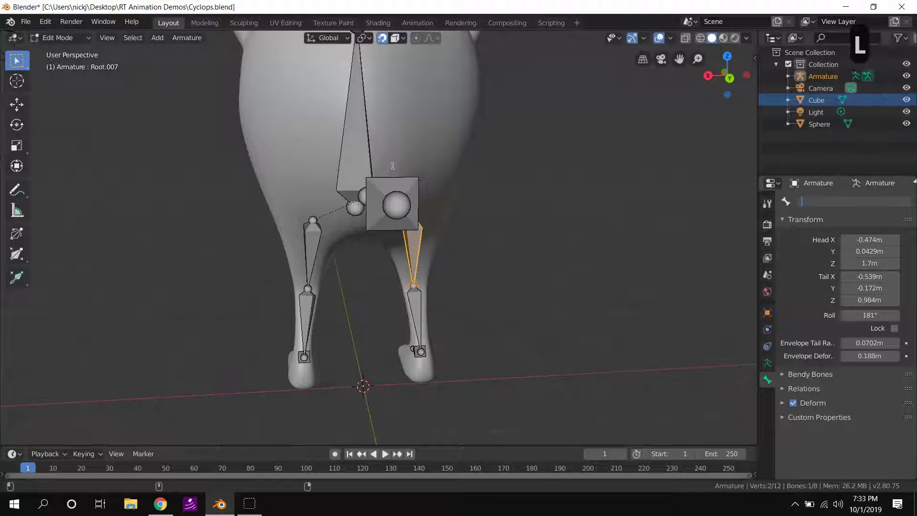
key(Return)
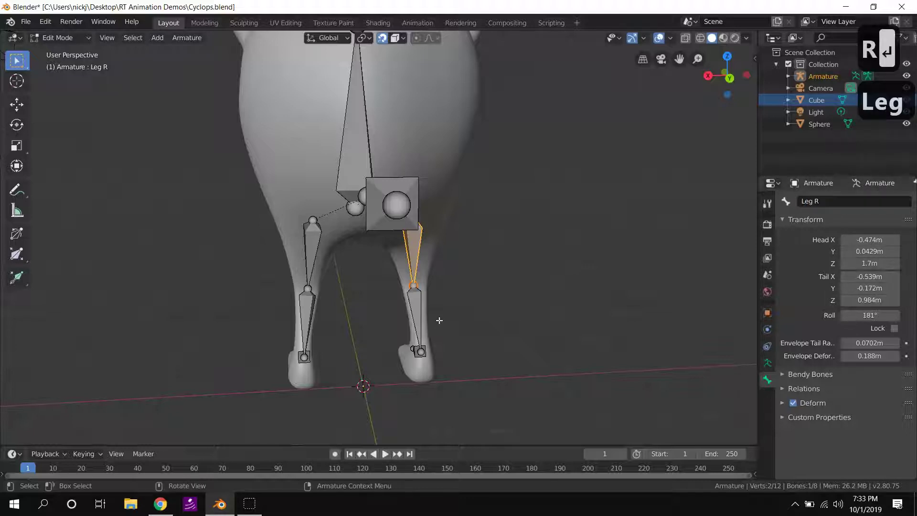
Rename the lower leg bone on the character's right side as Shin R
click(419, 306)
click(820, 200)
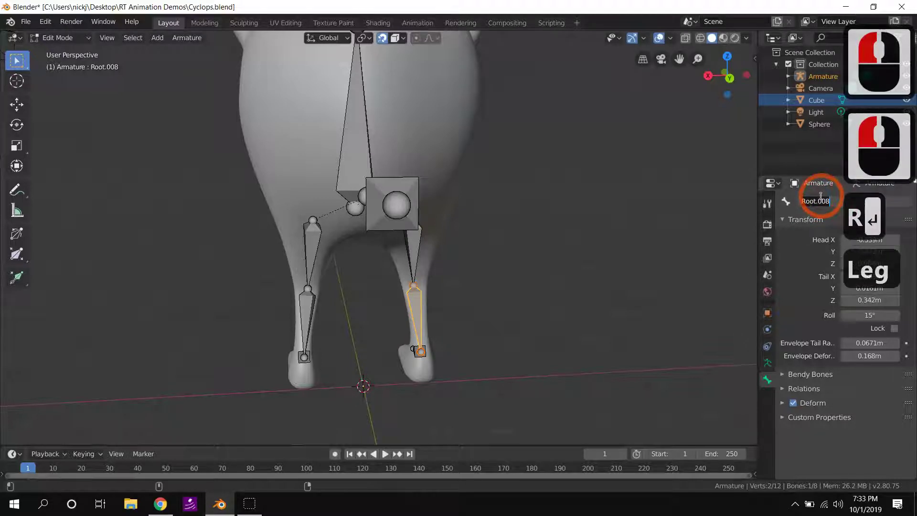
text(Shin R)
key(Return)
Rename the foot bone on the character's right side as Foot R
middle_drag(442, 366, 475, 333)
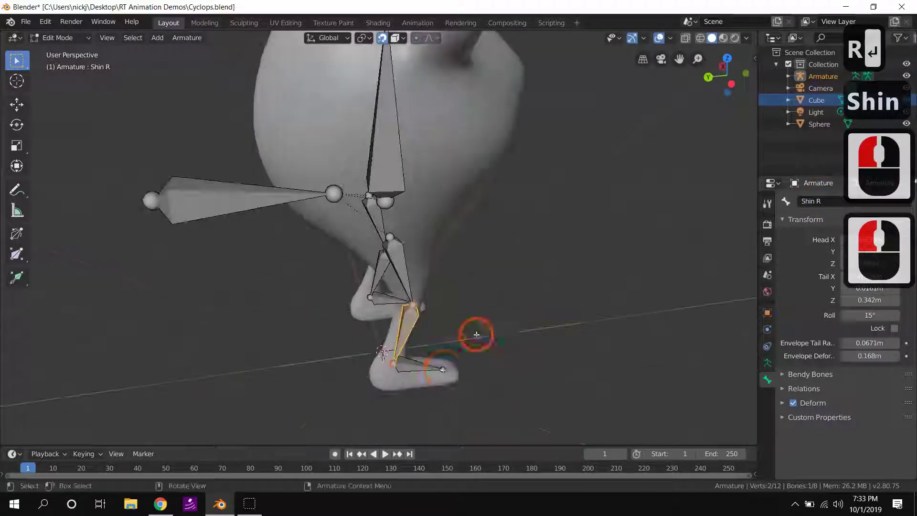
click(406, 366)
click(815, 201)
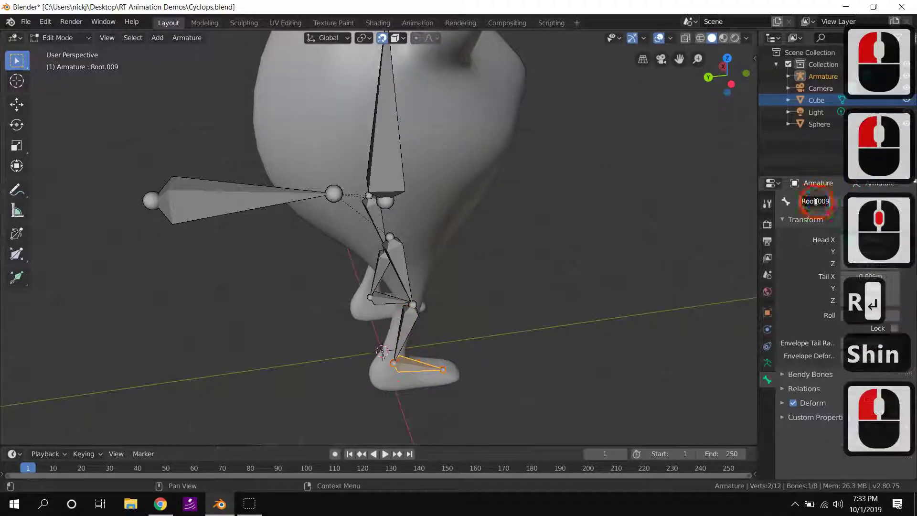
text(Foot)
key(Return)
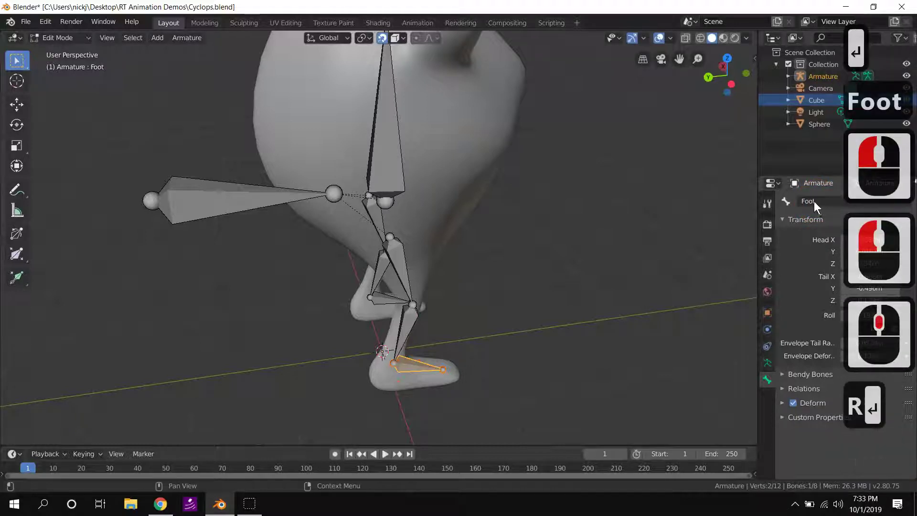
click(814, 201)
click(829, 200)
text(R)
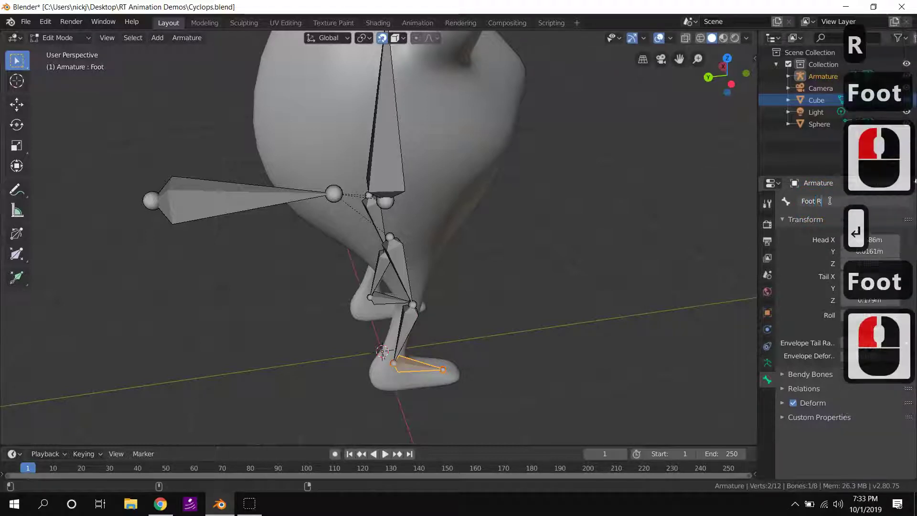
key(Return)
Rename the upper leg bone on the character's left side as Leg L
middle_drag(521, 195, 337, 239)
click(419, 240)
click(837, 199)
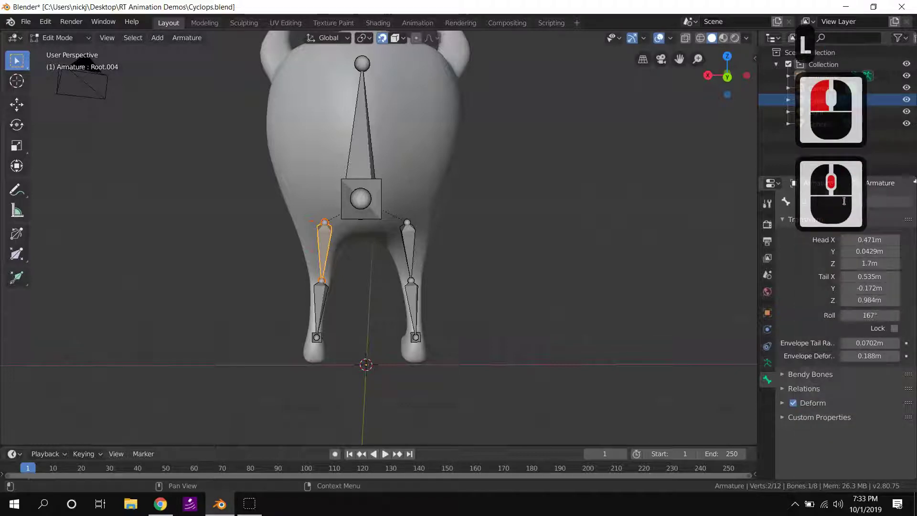
text(Leg L)
key(Return)
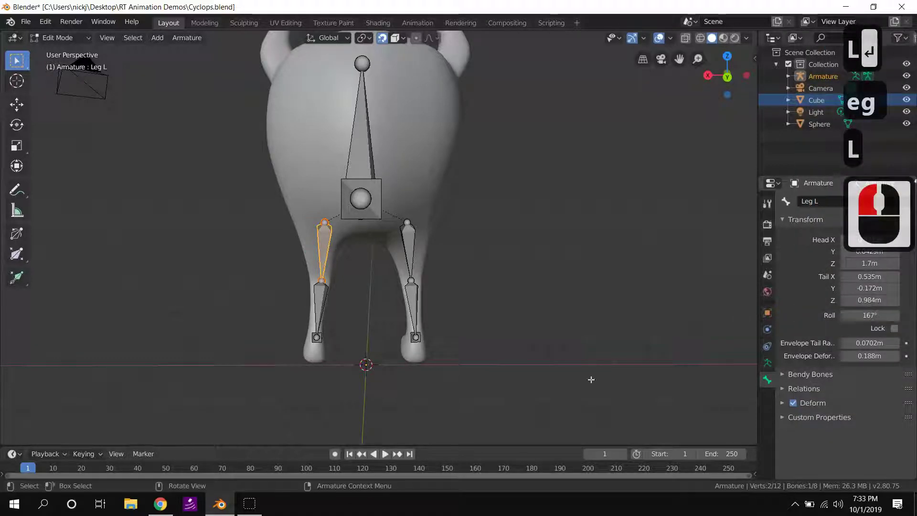
Rename the lower leg bone on the character's left side as Shin L
click(316, 295)
click(818, 201)
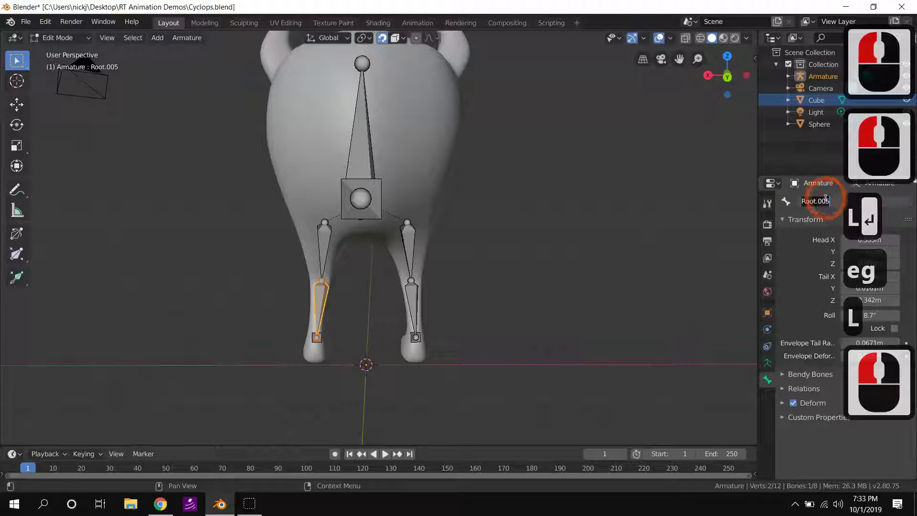
key(BackSpace)
text(Shin L)
key(Return)
Rename the foot bone on the character's left side as Foot L
middle_drag(477, 334, 431, 376)
click(313, 334)
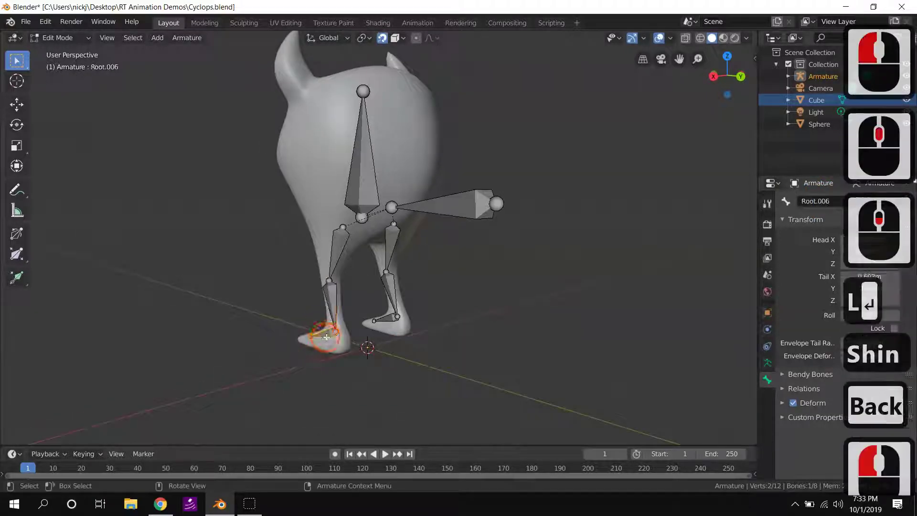
click(829, 203)
text(Foot L)
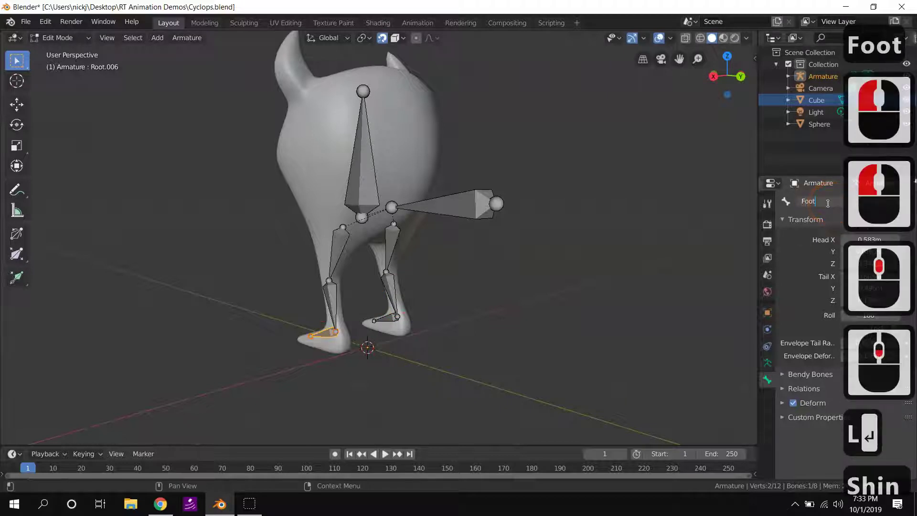
key(Return)
Switch the armature from Edit Mode to Object Mode
middle_drag(392, 200, 567, 244)
scroll(475, 211, down, 2)
click(71, 37)
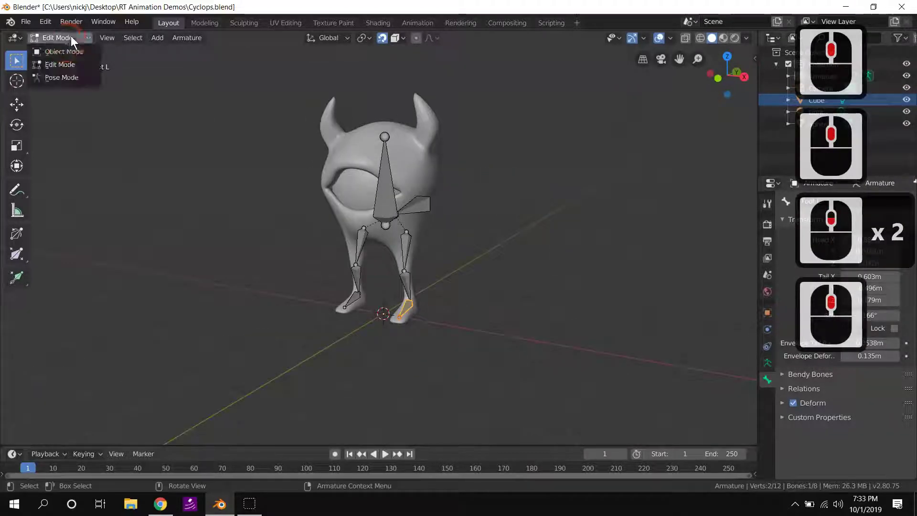
click(75, 51)
mouse_move(450, 204)
middle_down()
mouse_move(360, 205)
mouse_move(526, 191)
mouse_move(458, 205)
middle_up()
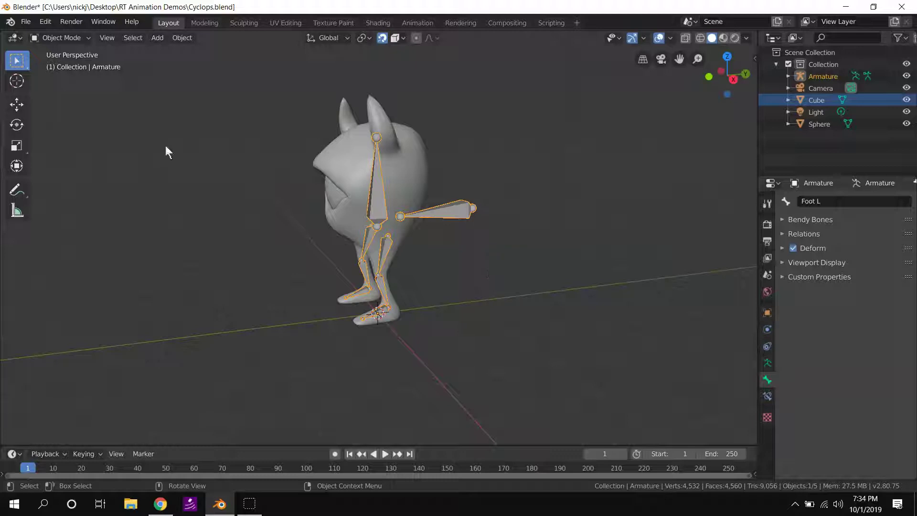
Toggle the armature repeatedly between Edit Mode and Object Mode, finishing in Object Mode
click(67, 38)
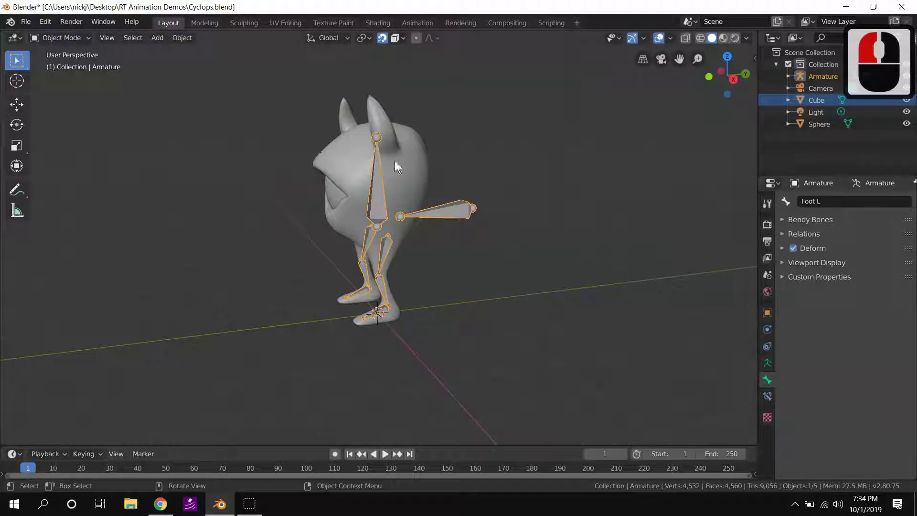
key(Tab)
key(Tab)
key(Tab)
key(Tab)
key(Tab)
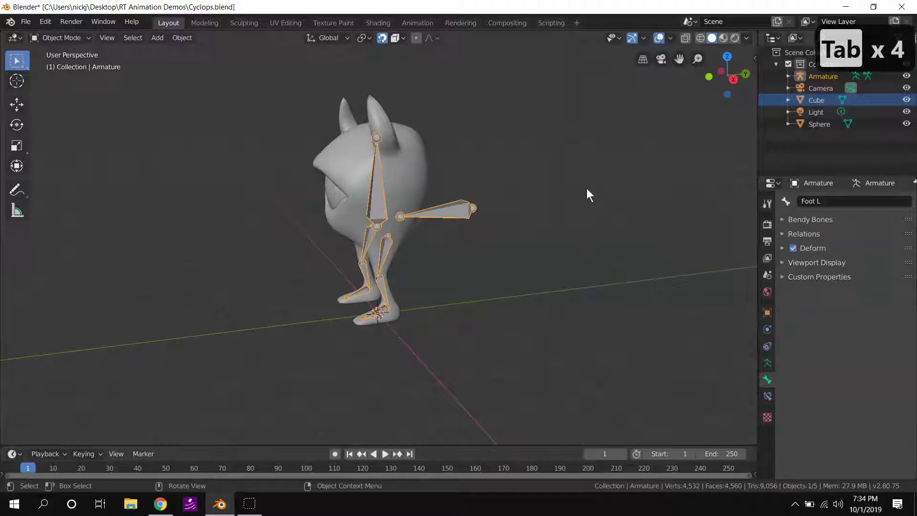
key(Tab)
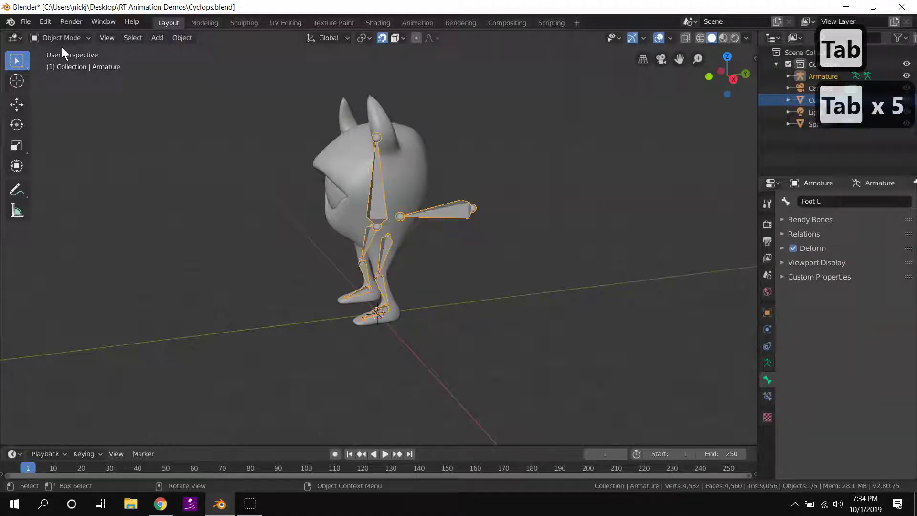
Select the cyclops body mesh followed by the armature, and parent the mesh to the armature with automatic weights
middle_drag(218, 143, 319, 143)
scroll(319, 143, up, 4)
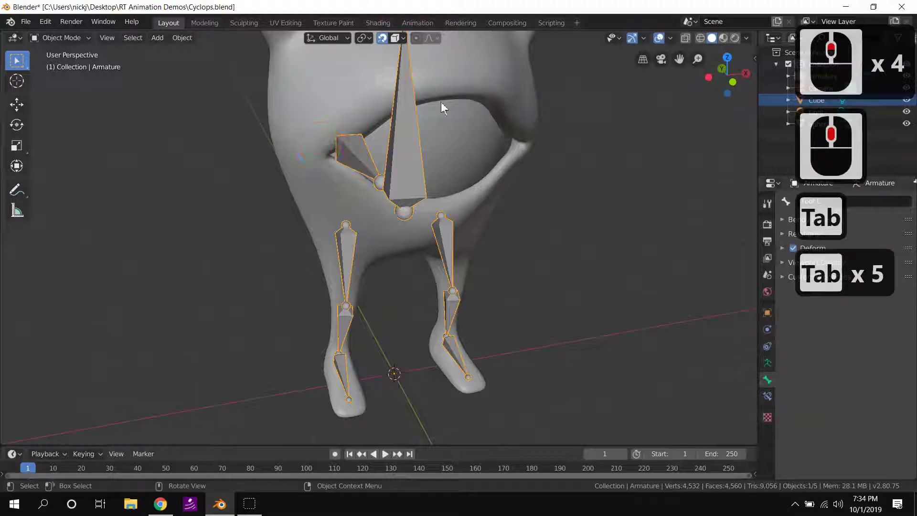
scroll(458, 115, down, 2)
shift+middle_drag(477, 124, 388, 176)
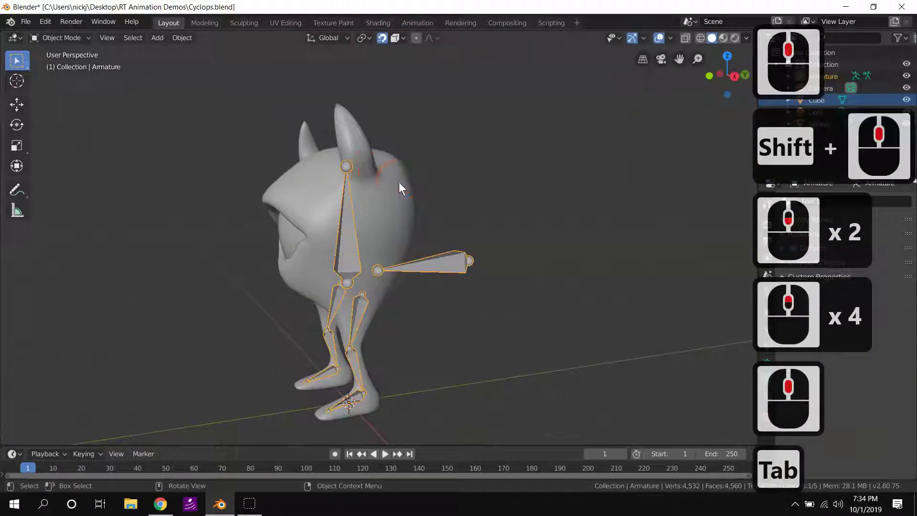
click(399, 182)
middle_drag(511, 161, 506, 193)
shift+click(447, 273)
middle_drag(448, 271, 503, 228)
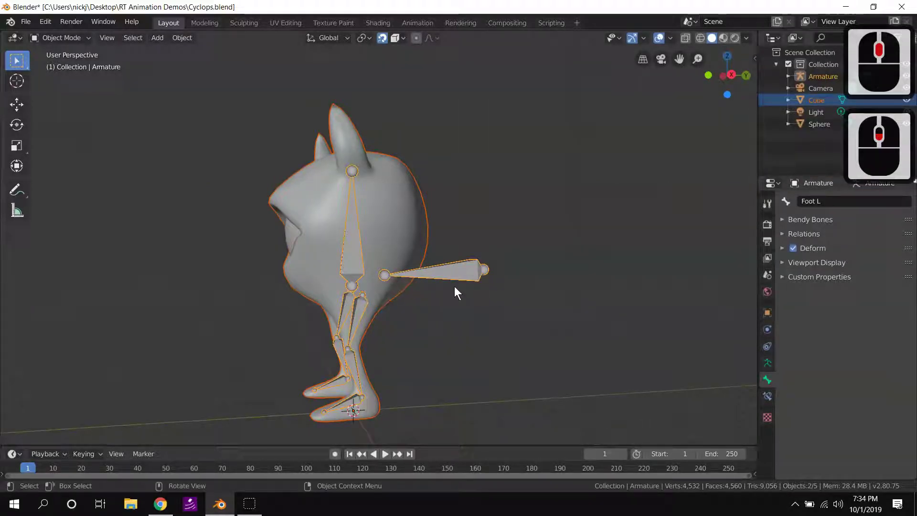
click(182, 38)
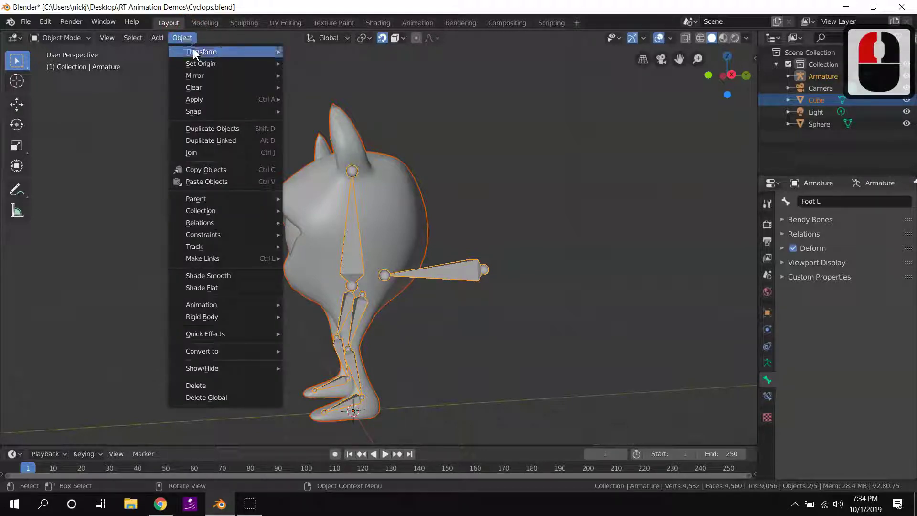
mouse_move(230, 199)
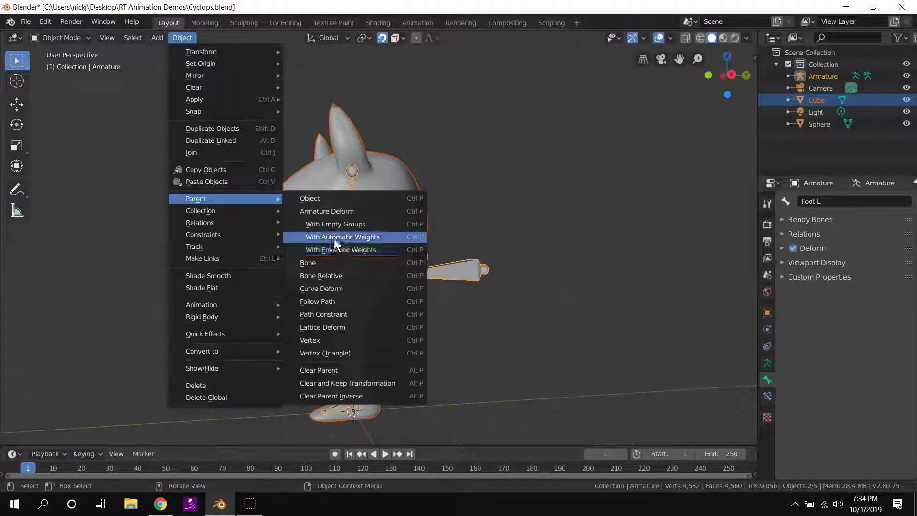
click(334, 238)
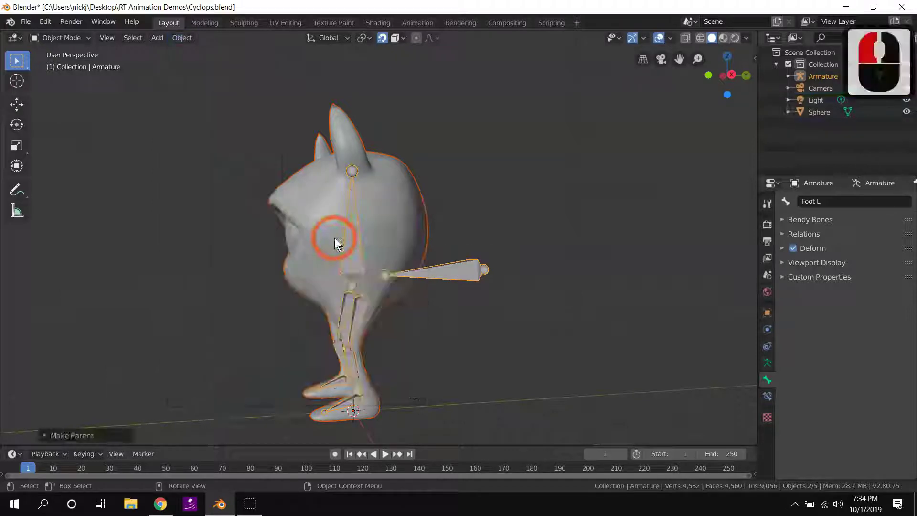
Select only the armature and switch it from Object Mode to Pose Mode
click(448, 271)
middle_drag(441, 213, 324, 205)
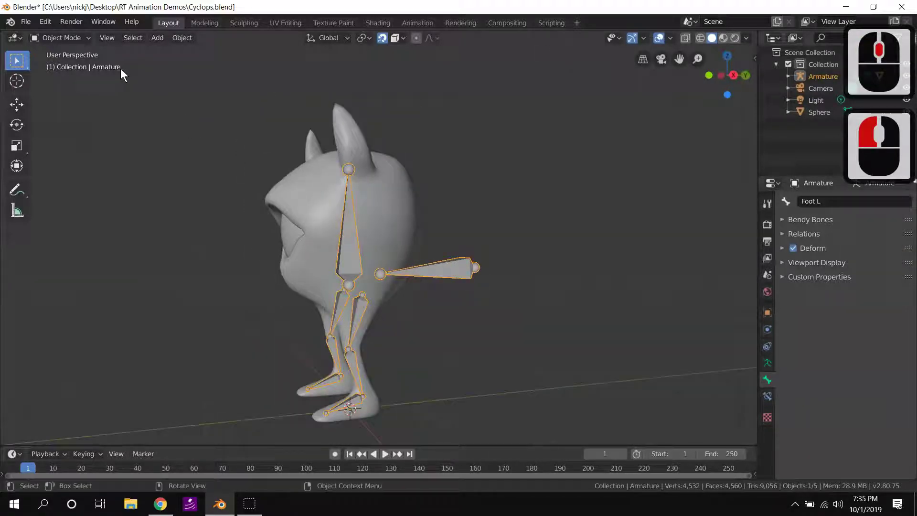
click(81, 39)
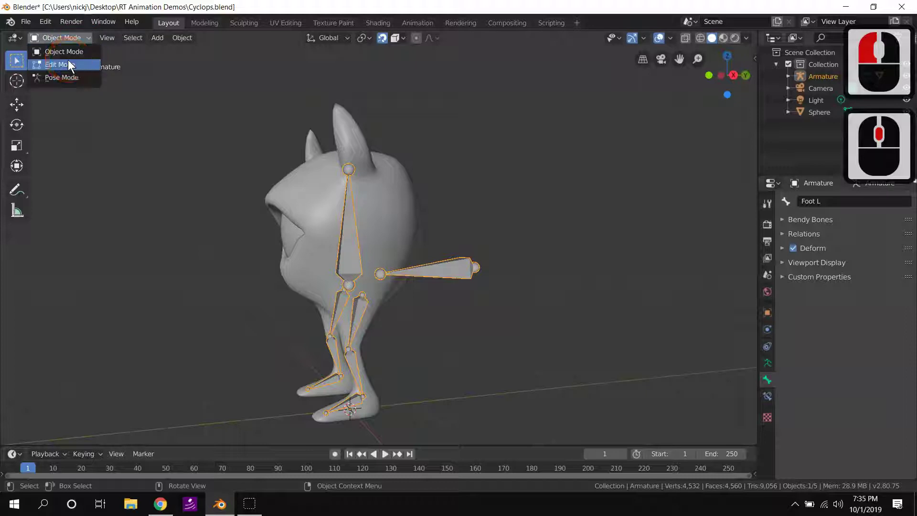
click(72, 79)
middle_drag(72, 79, 322, 233)
shift+middle_drag(382, 348, 297, 306)
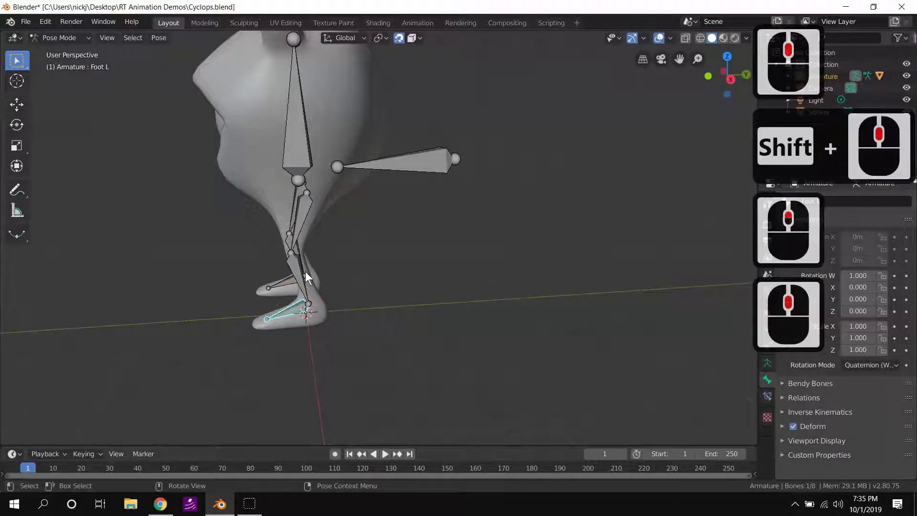
Test-rotate the Leg L bone to check how the leg mesh deforms, cancelling the rotation
click(308, 205)
middle_drag(309, 204, 409, 210)
key(r)
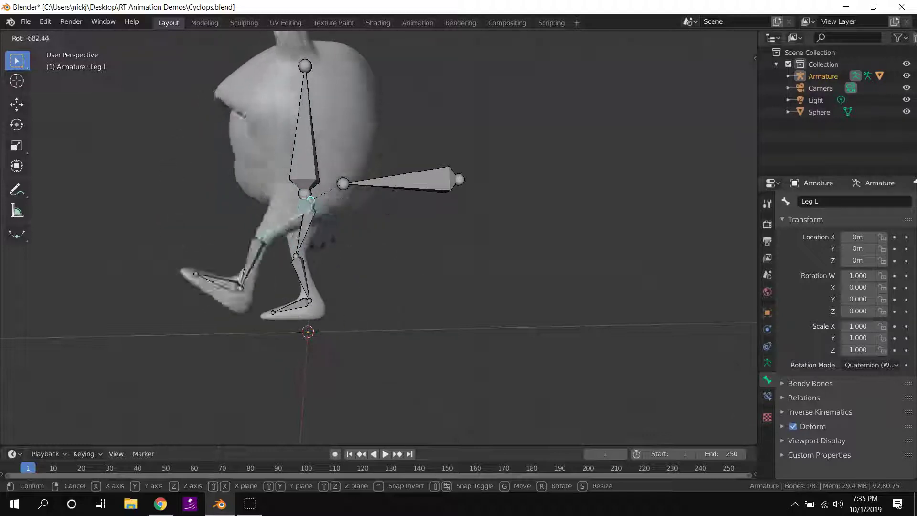
right_click(360, 237)
Test-rotate the Leg R bone from the side and from the front, cancelling each rotation
middle_drag(363, 238, 331, 231)
click(253, 231)
key(r)
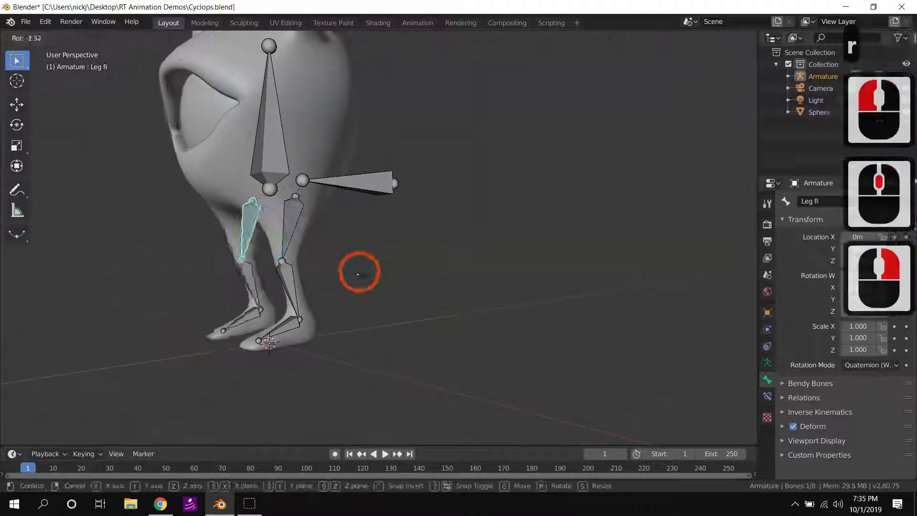
right_click(358, 273)
middle_drag(358, 274, 267, 286)
key(r)
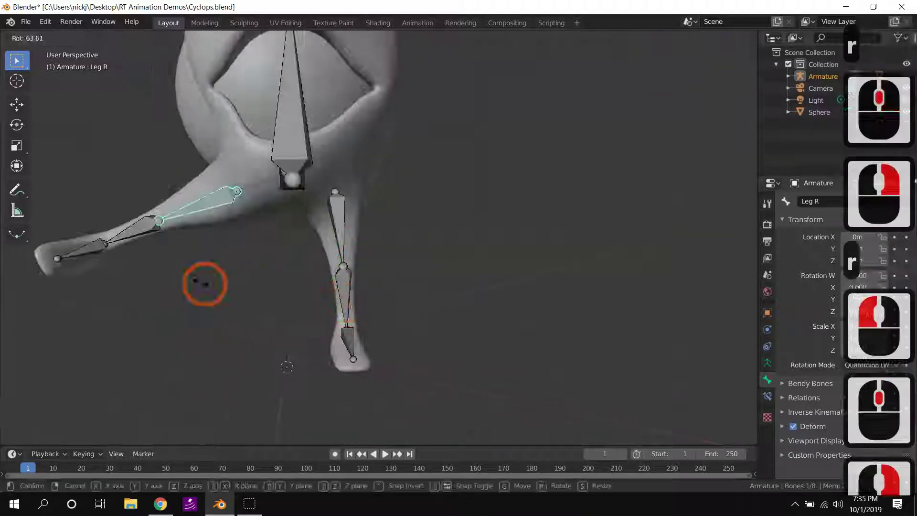
right_click(371, 230)
Test the Root bone by rotating and moving the whole rig, cancelling both transforms
middle_drag(370, 230, 285, 226)
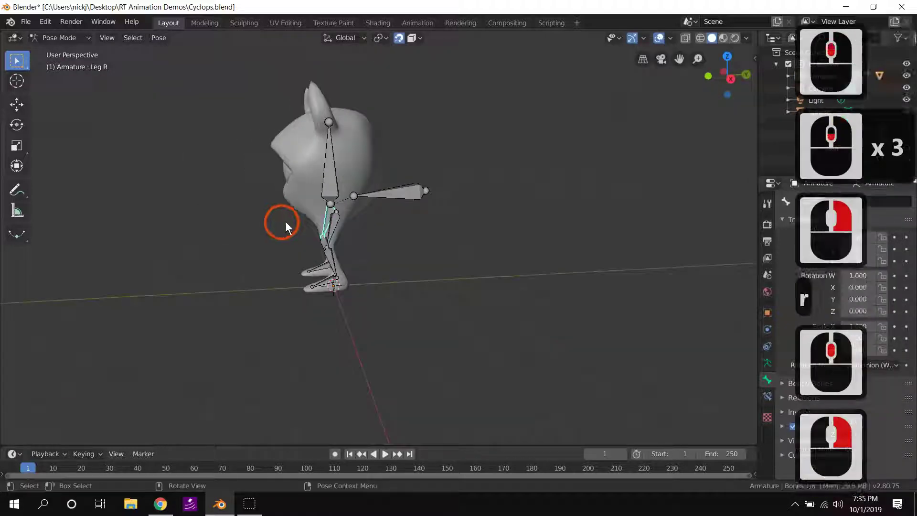
click(414, 196)
middle_drag(414, 199, 476, 200)
key(r)
click(473, 176)
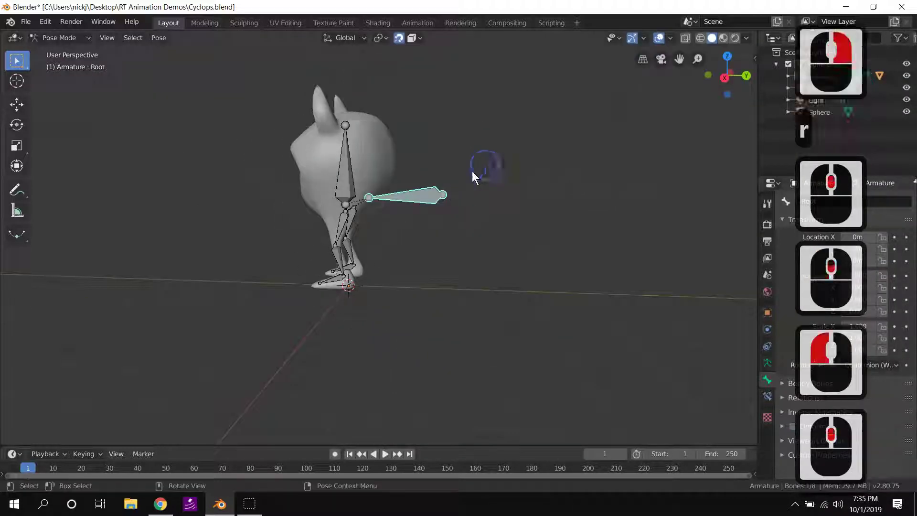
key(g)
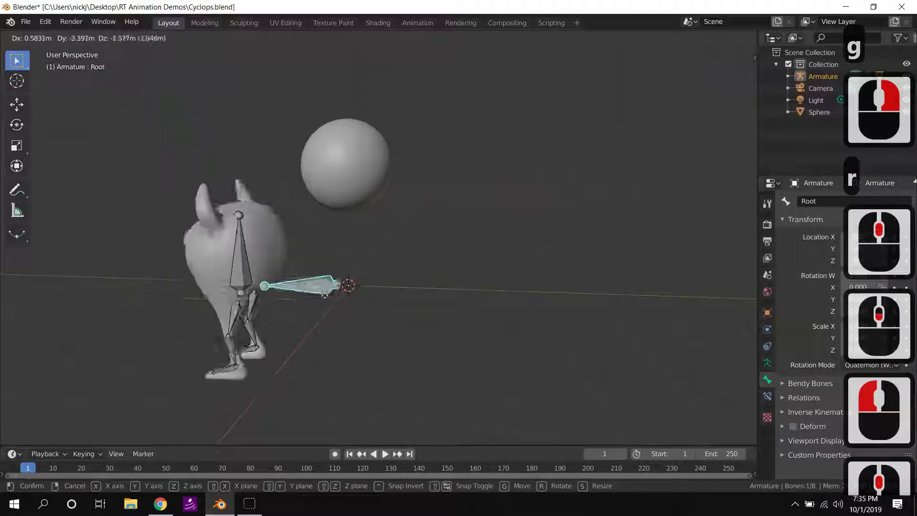
right_click(348, 221)
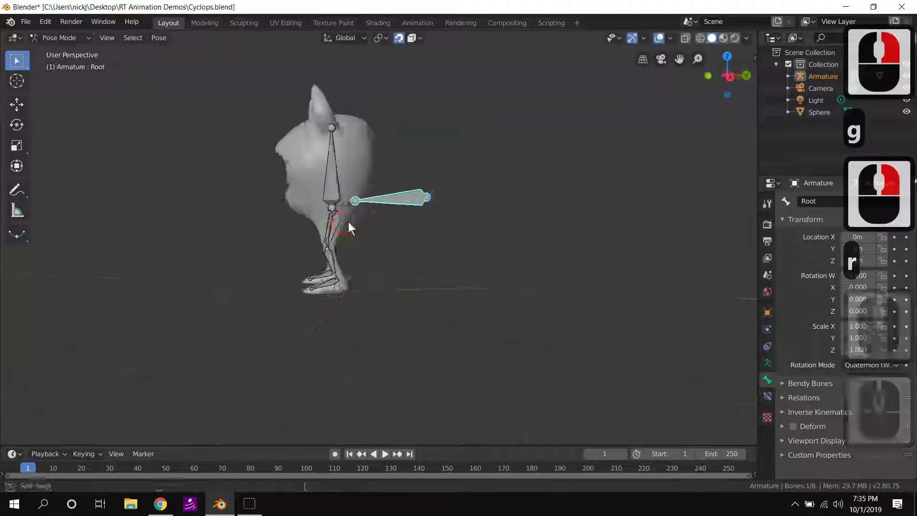
Test-rotate the vertical body bone to check how the cyclops body bends, cancelling the rotation
middle_drag(348, 221, 338, 184)
click(359, 179)
key(r)
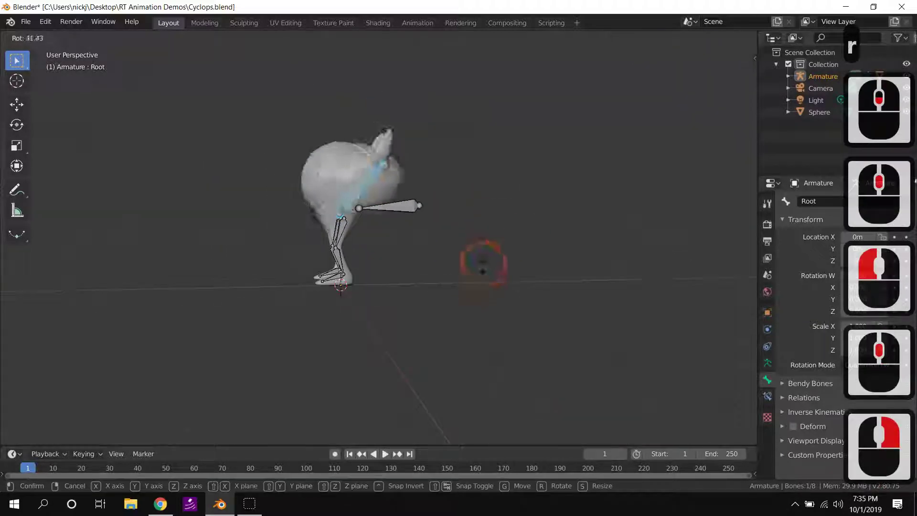
right_click(351, 245)
Try swinging the Leg L bone backward and forward in side view, and cancel the rotation
click(343, 227)
key(r)
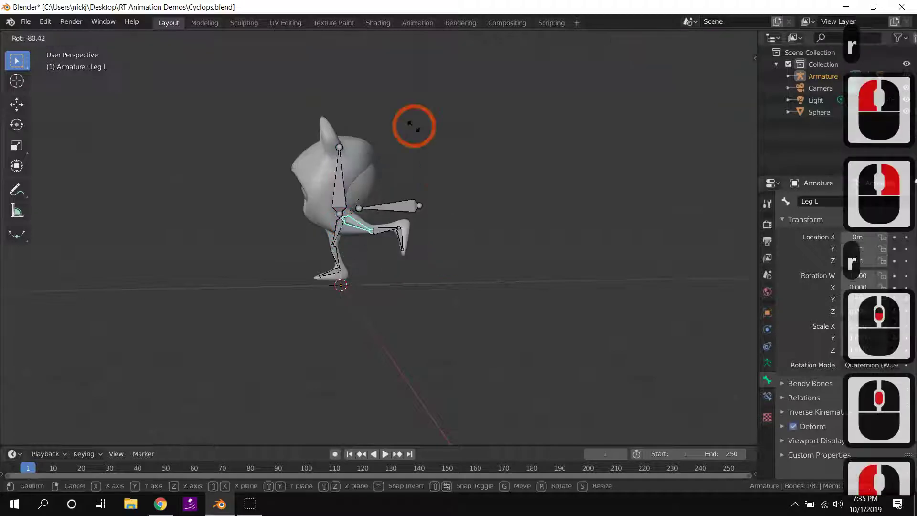
right_click(242, 147)
middle_drag(242, 148, 298, 186)
scroll(303, 184, up, 4)
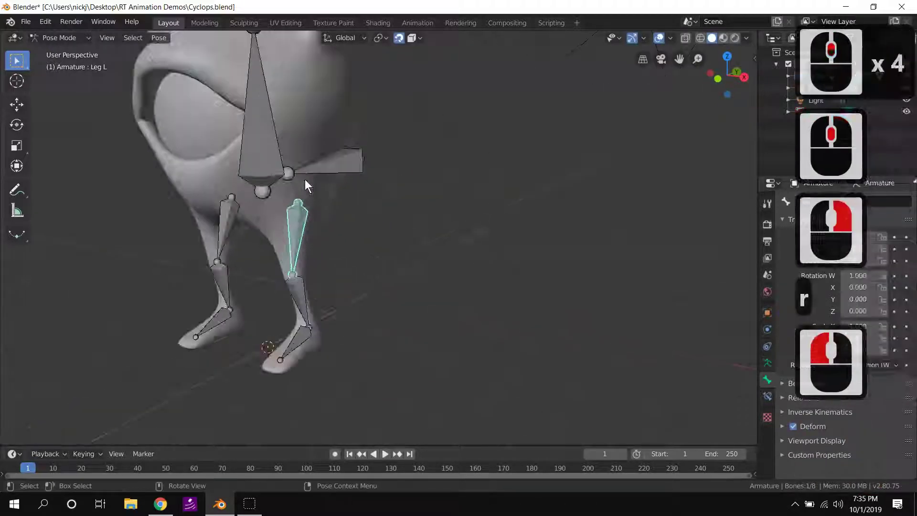